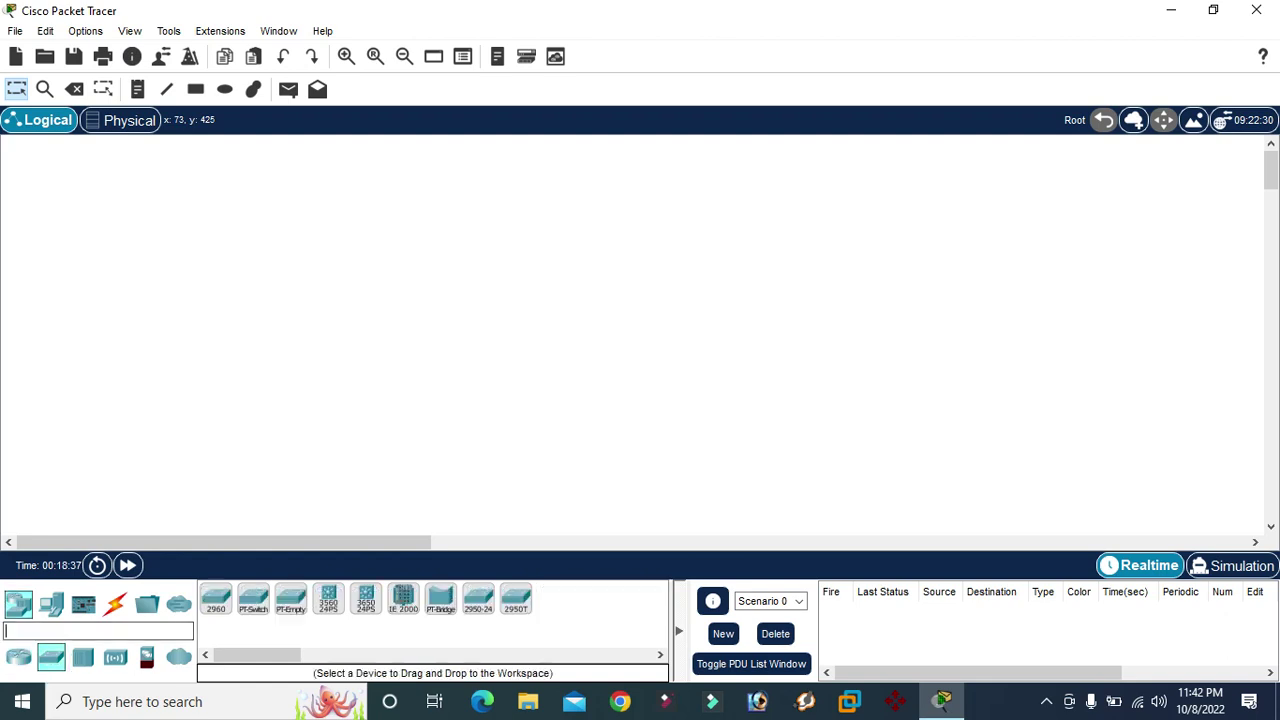
Step: Place a 2960 switch and two PCs in the workspace, arranged as a triangle with the switch above and between the PCs
{"action": "left_click_drag", "start_coordinate": [216, 598], "coordinate": [540, 230]}
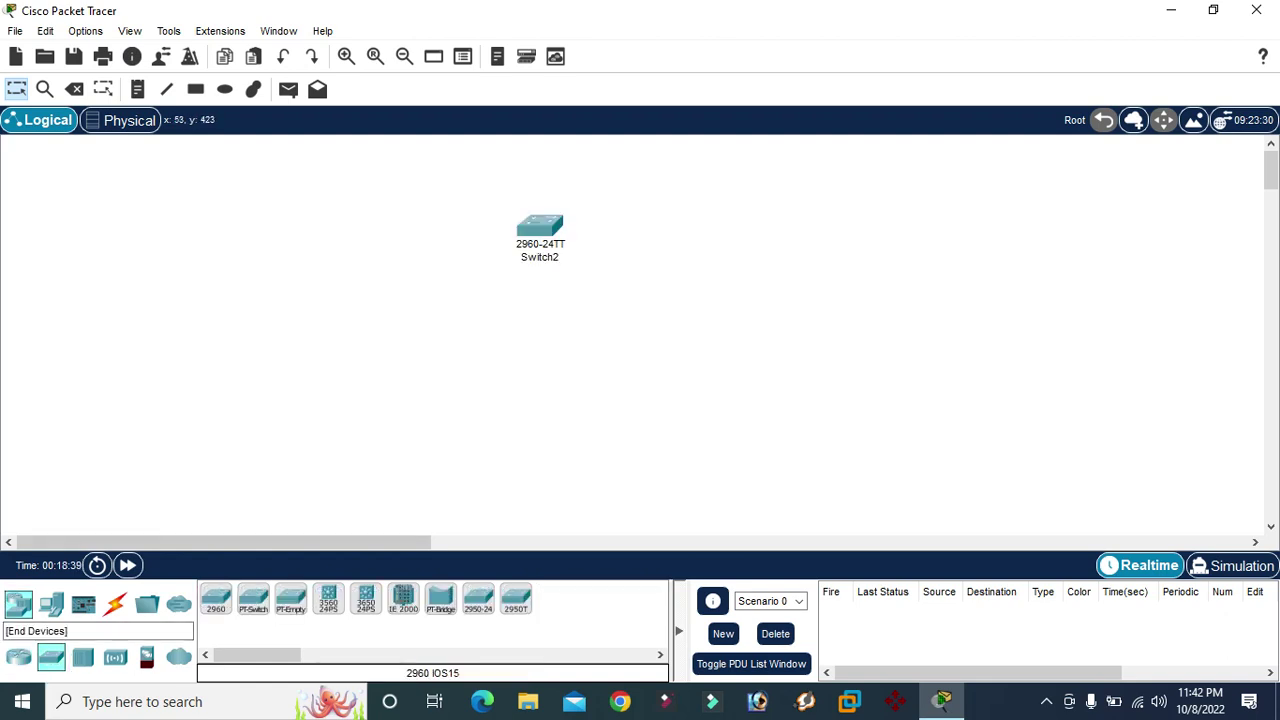
{"action": "left_click", "coordinate": [51, 603]}
{"action": "left_click_drag", "start_coordinate": [216, 598], "coordinate": [365, 415]}
{"action": "left_click_drag", "start_coordinate": [216, 598], "coordinate": [760, 478]}
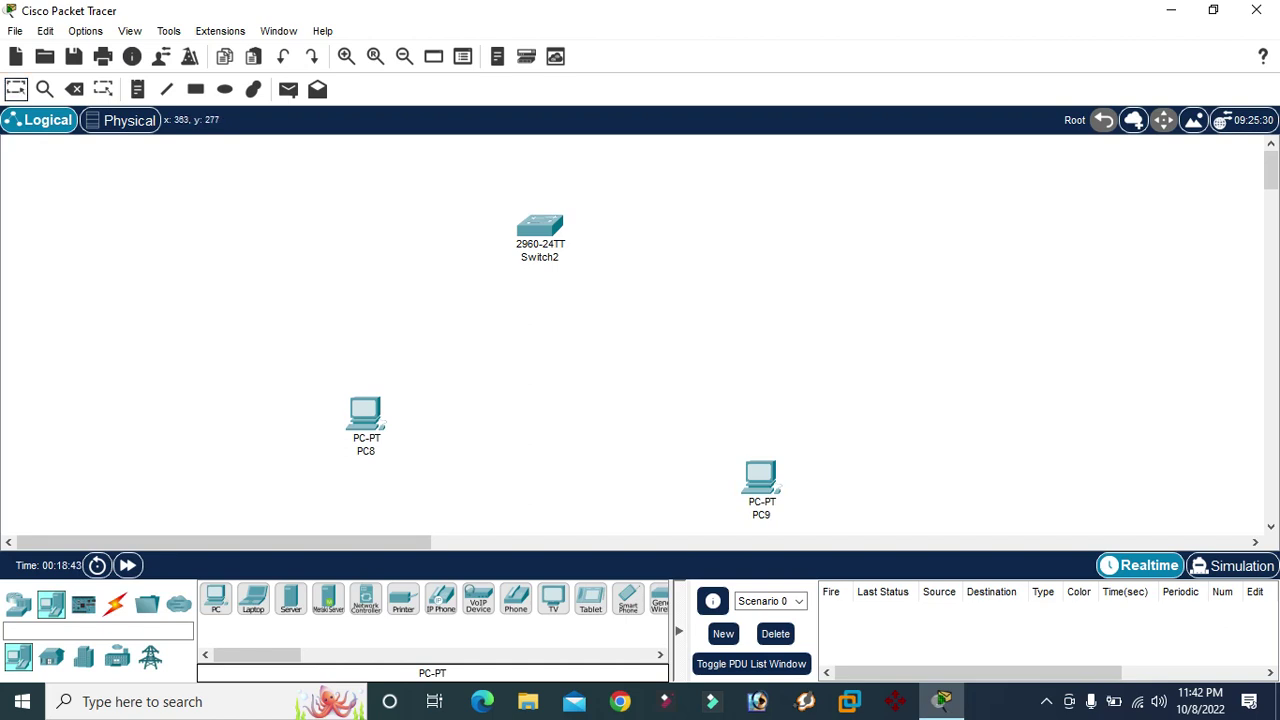
{"action": "left_click_drag", "start_coordinate": [365, 415], "coordinate": [333, 405]}
{"action": "left_click_drag", "start_coordinate": [760, 480], "coordinate": [715, 412]}
{"action": "left_click_drag", "start_coordinate": [540, 225], "coordinate": [519, 217]}
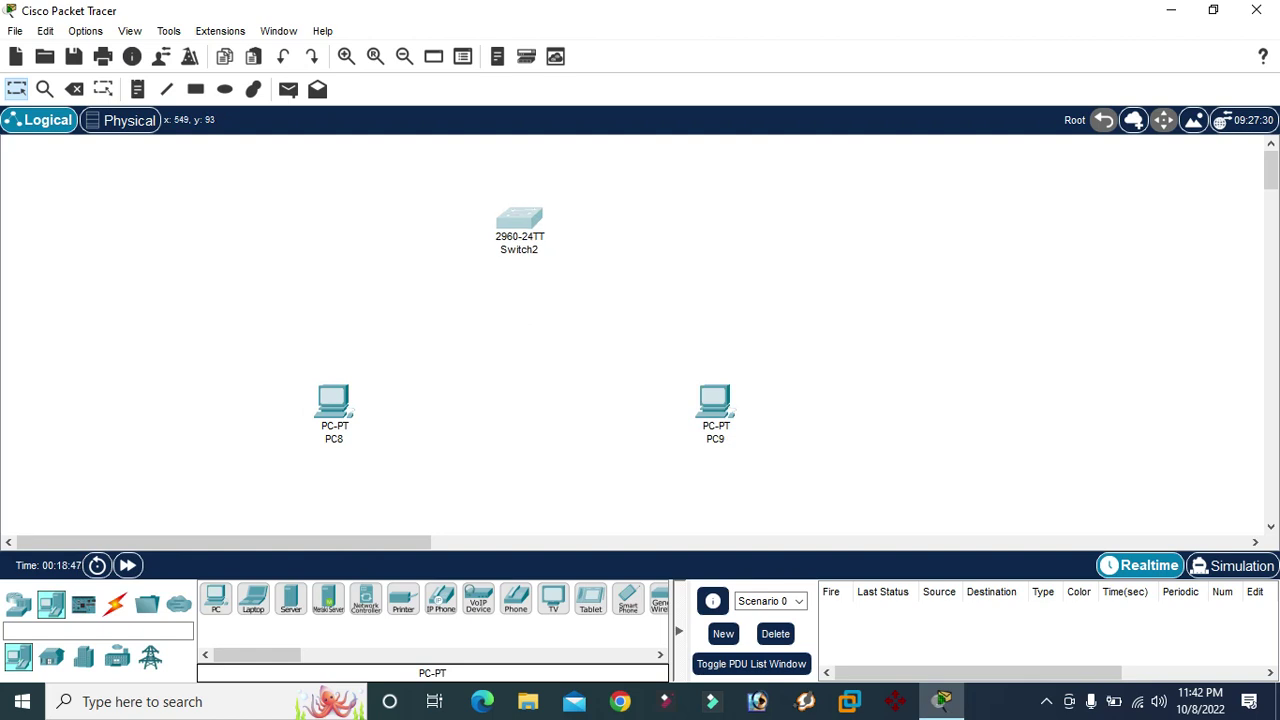
{"action": "left_click", "coordinate": [666, 255]}
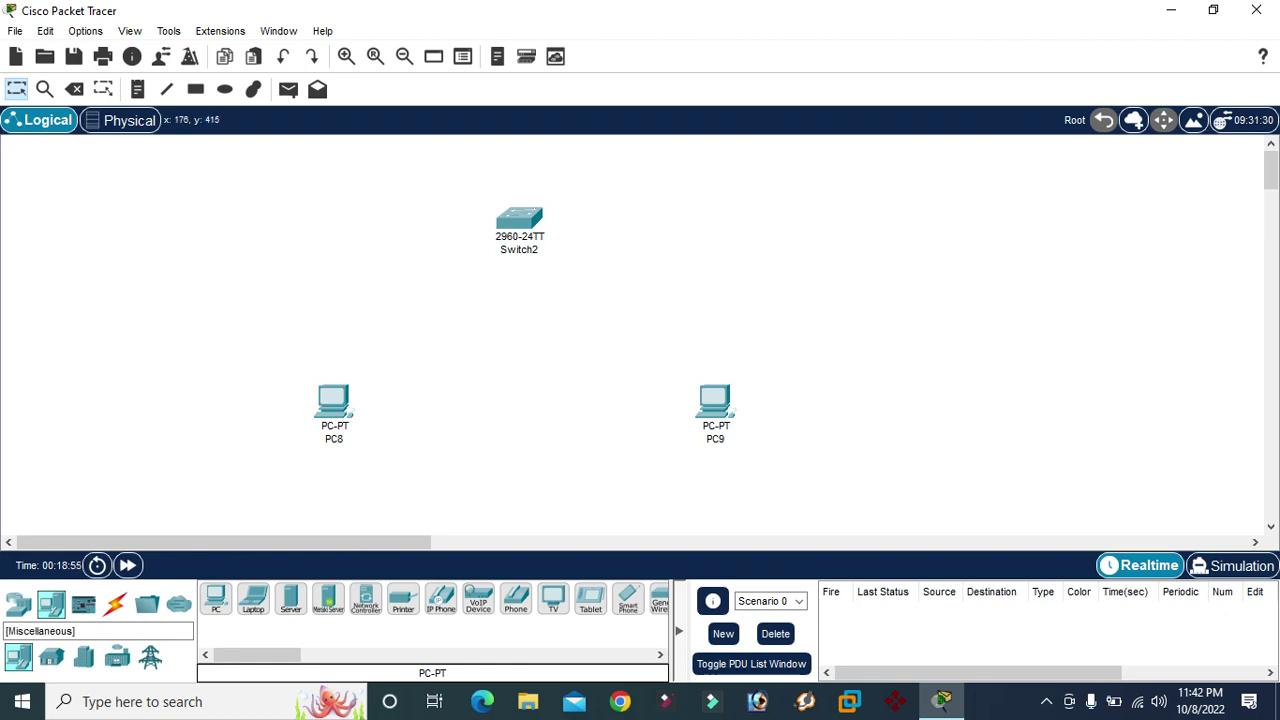
Step: Connect the switch's FastEthernet0/1 port to PC8's FastEthernet0 port with a copper straight-through cable
{"action": "left_click", "coordinate": [115, 604]}
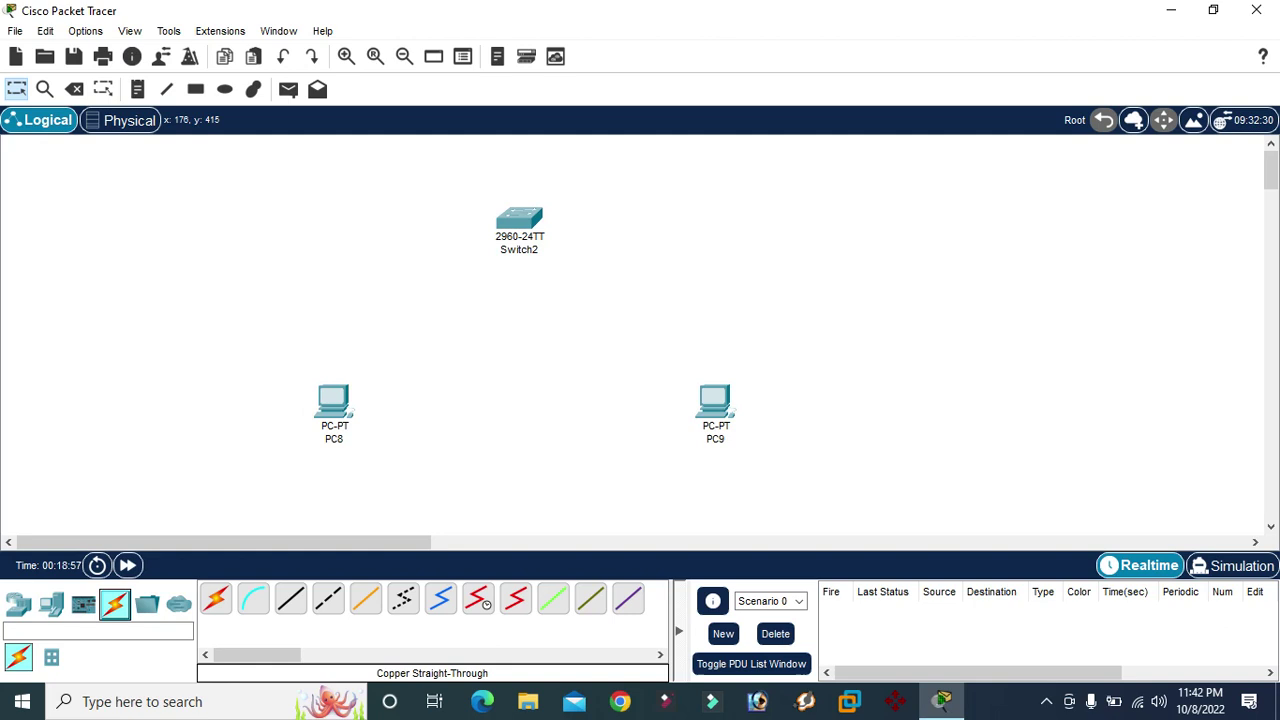
{"action": "left_click", "coordinate": [290, 598]}
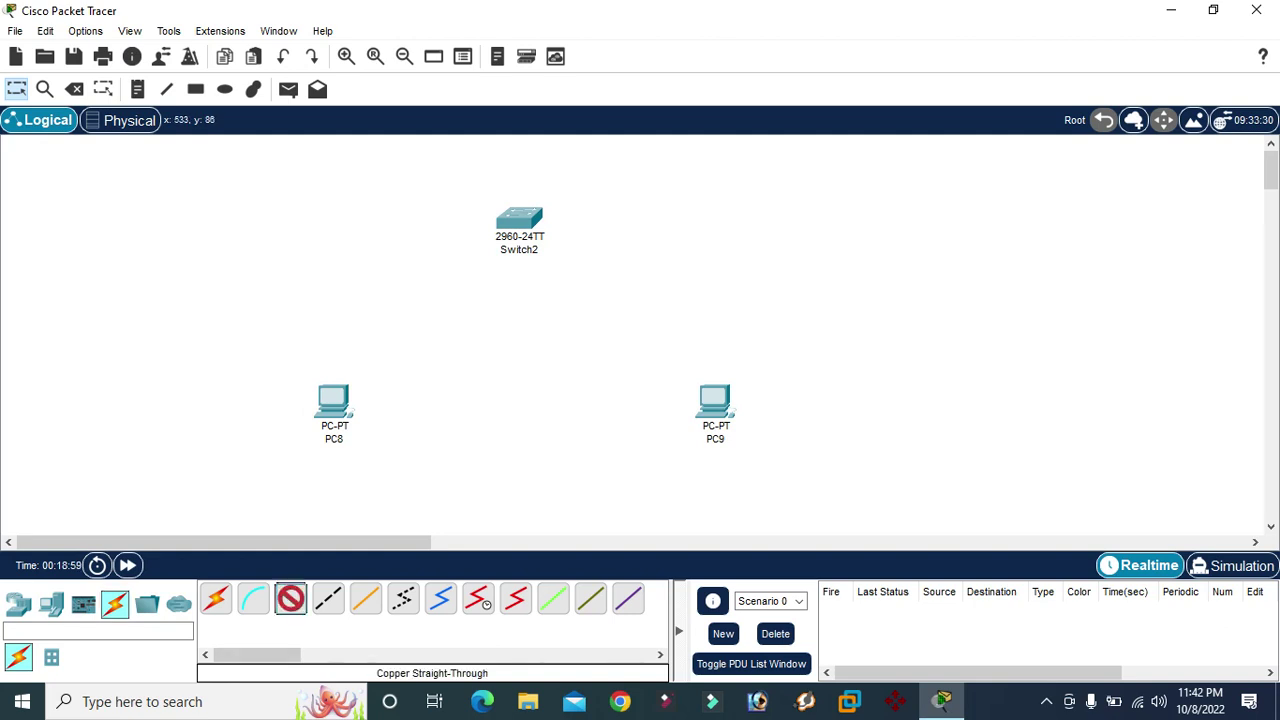
{"action": "left_click", "coordinate": [515, 220]}
{"action": "left_click", "coordinate": [580, 34]}
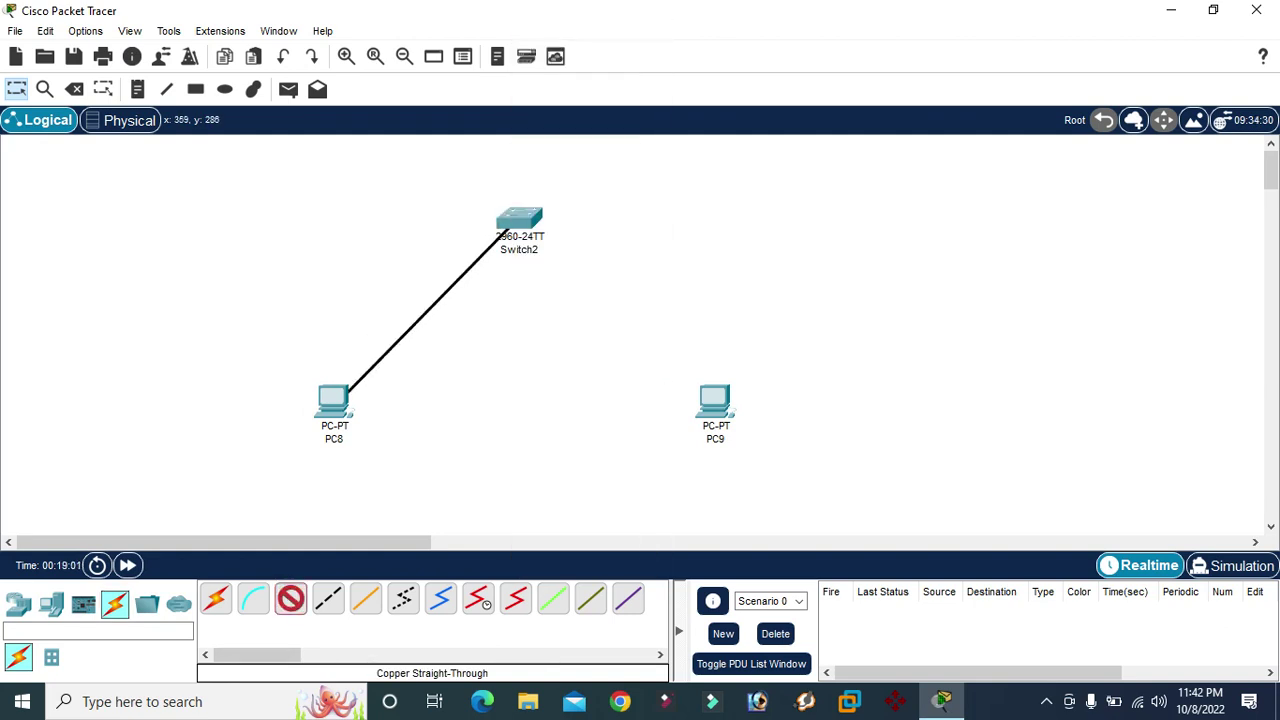
{"action": "left_click", "coordinate": [333, 400]}
{"action": "left_click", "coordinate": [400, 478]}
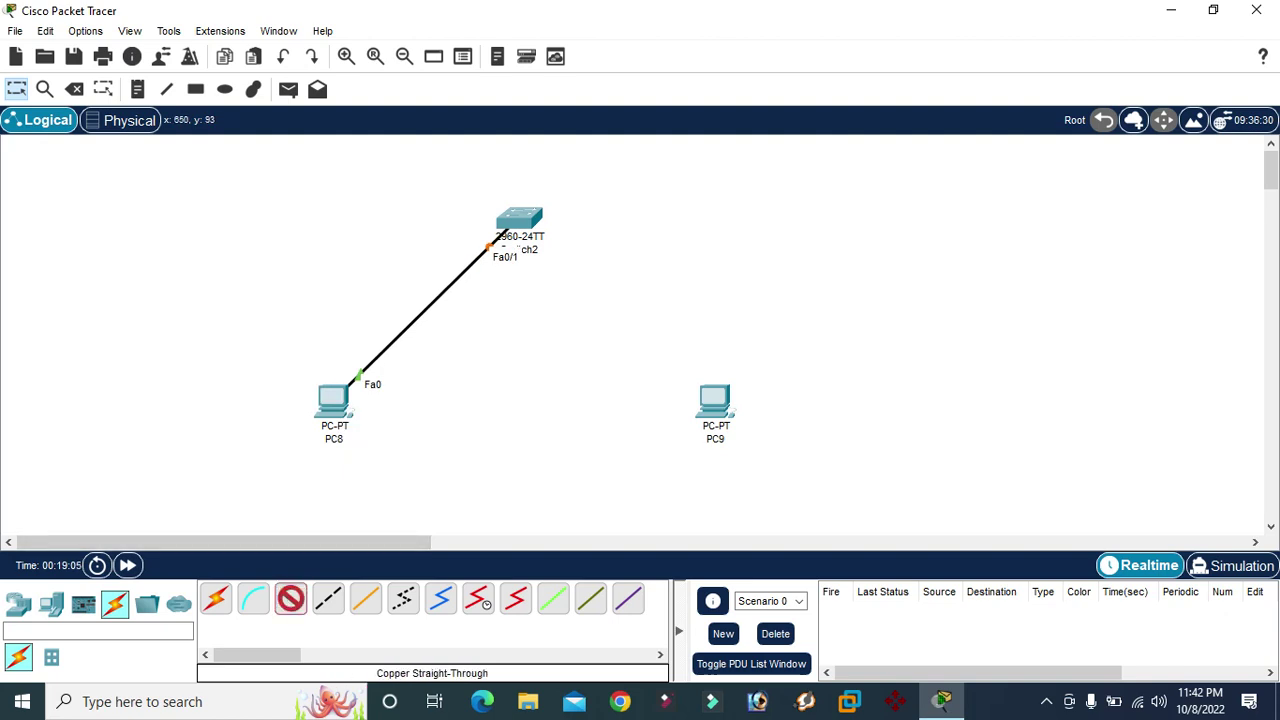
Step: Connect the switch's FastEthernet0/2 port to PC9's FastEthernet0 port with a copper straight-through cable and nudge the switch slightly
{"action": "left_click", "coordinate": [519, 220]}
{"action": "left_click", "coordinate": [580, 34]}
{"action": "left_click", "coordinate": [714, 400]}
{"action": "left_click", "coordinate": [775, 468]}
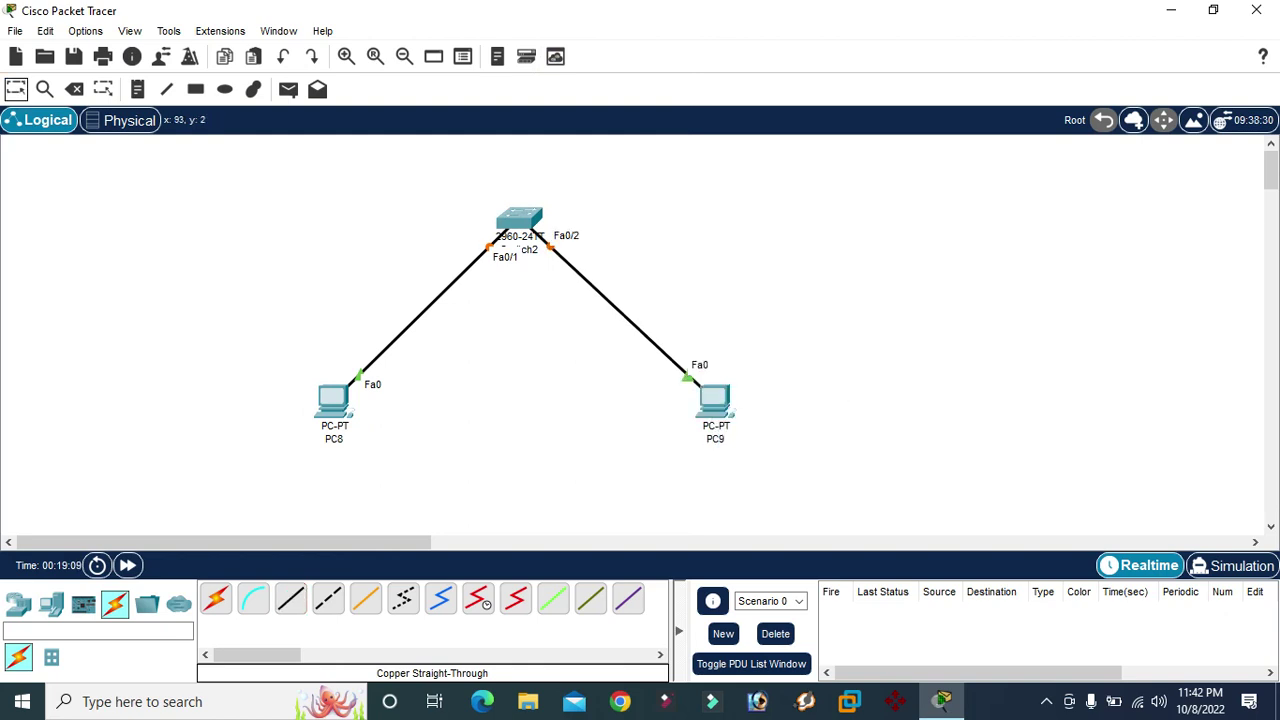
{"action": "left_click_drag", "start_coordinate": [519, 218], "coordinate": [513, 216]}
{"action": "left_click", "coordinate": [512, 421]}
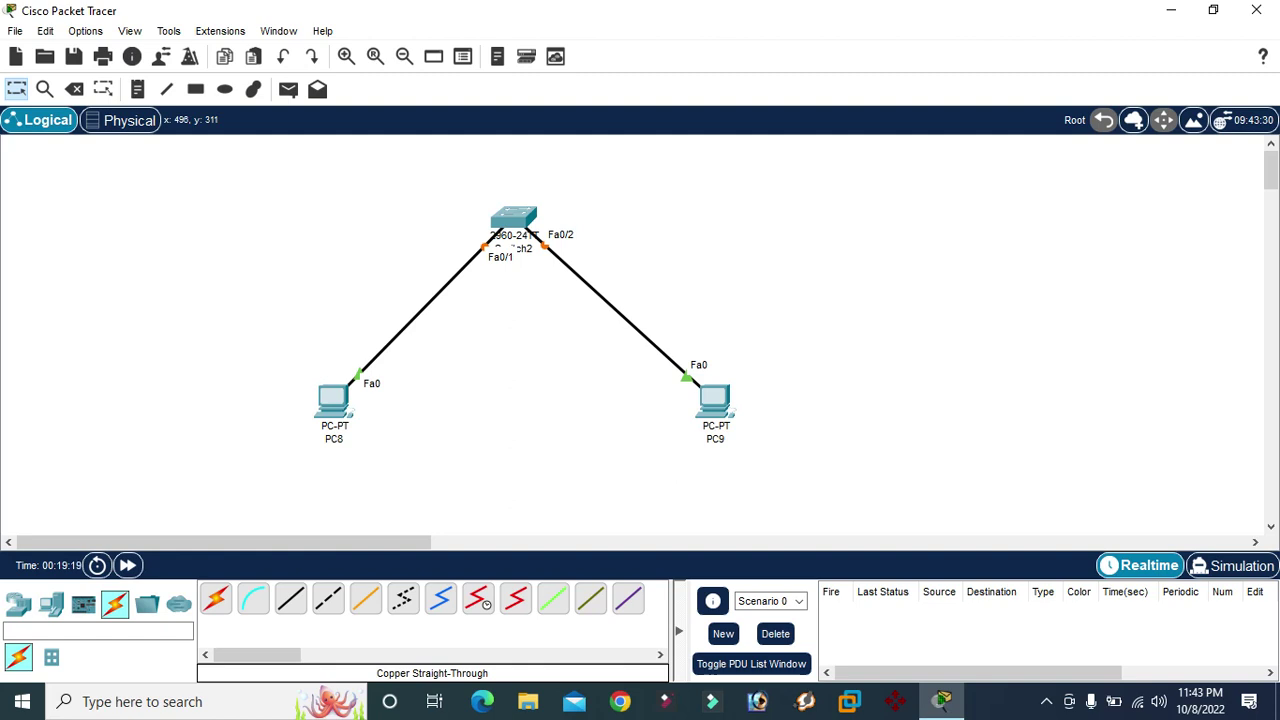
Step: Try to send a simple PDU between PC8 and PC9
{"action": "left_click", "coordinate": [288, 89]}
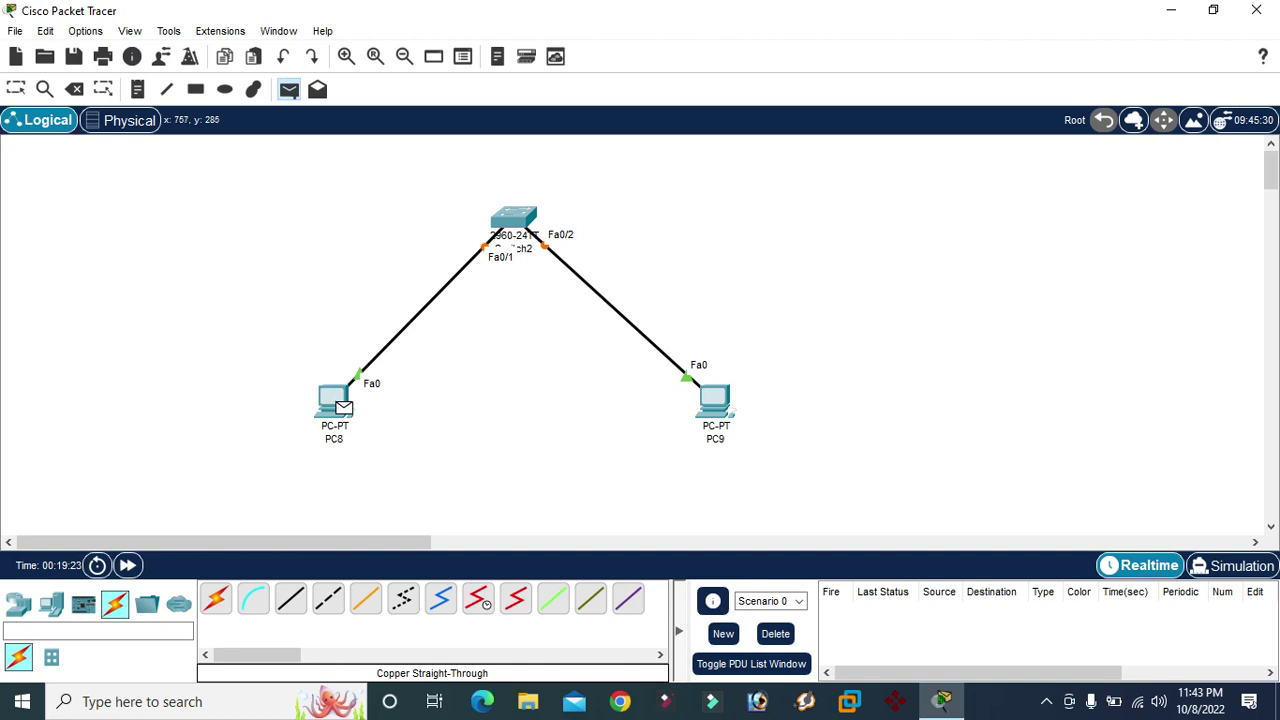
{"action": "left_click", "coordinate": [714, 400]}
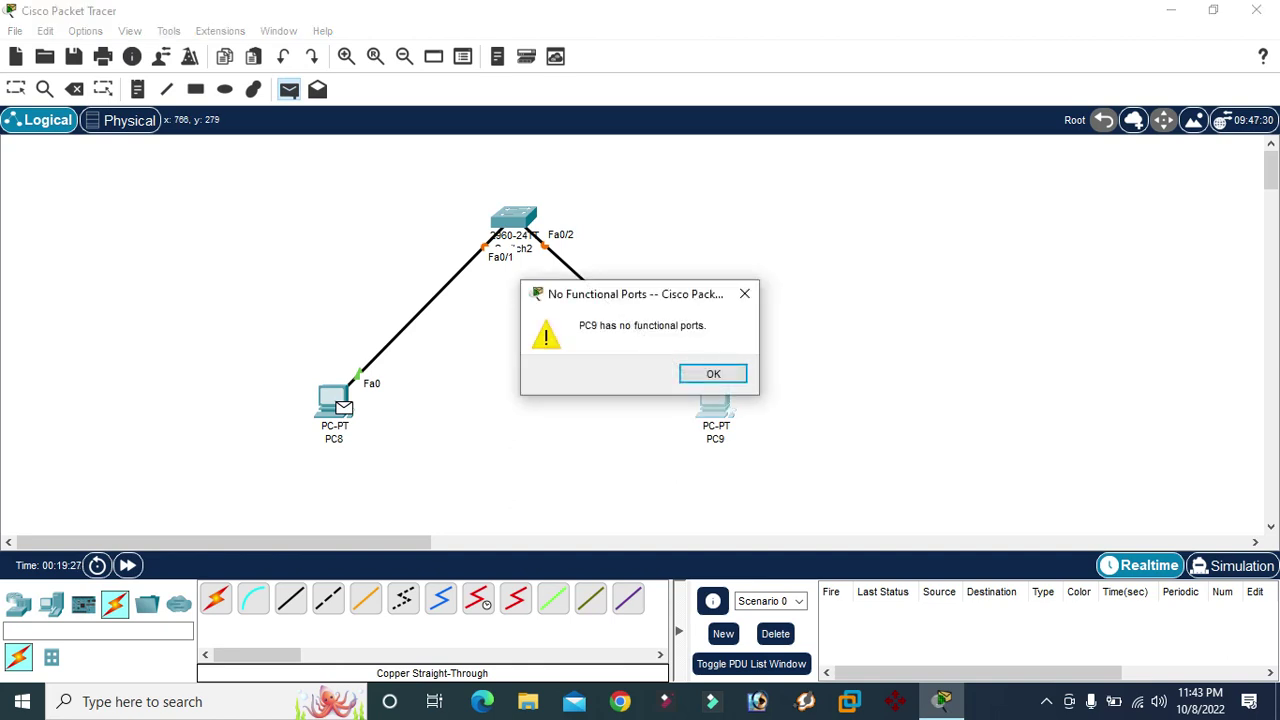
{"action": "left_click", "coordinate": [713, 373]}
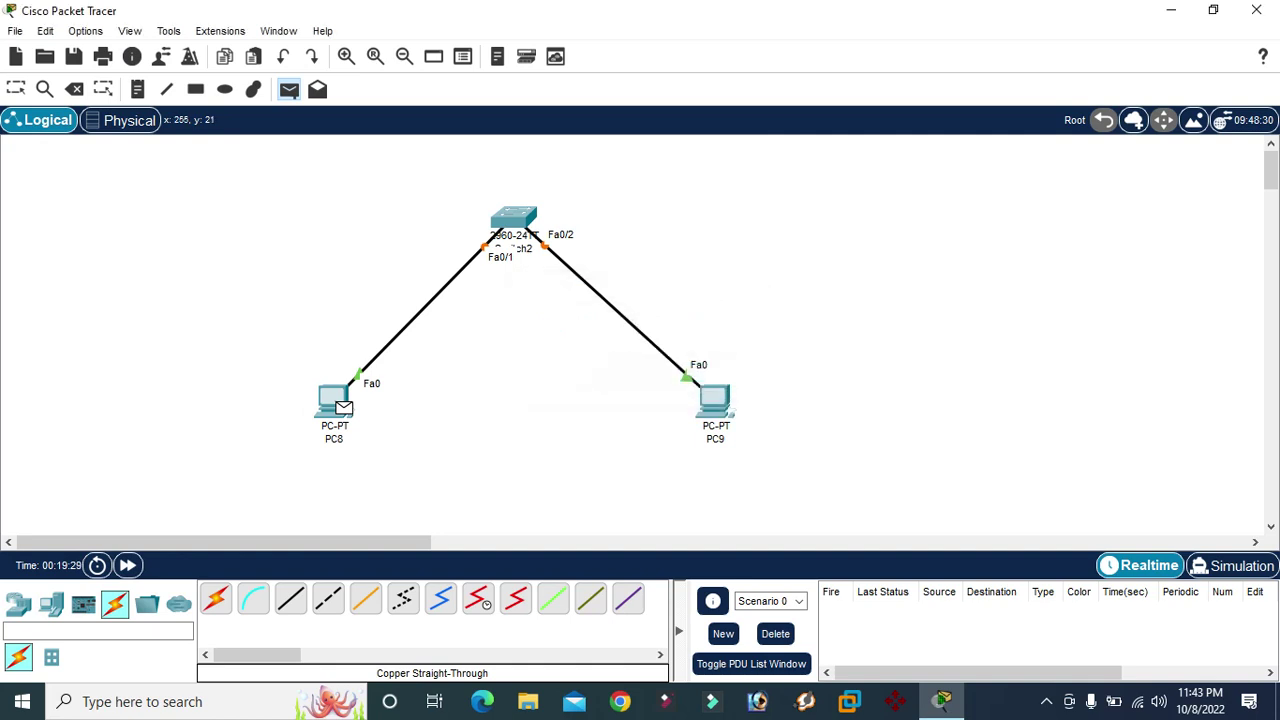
{"action": "key", "text": "Escape"}
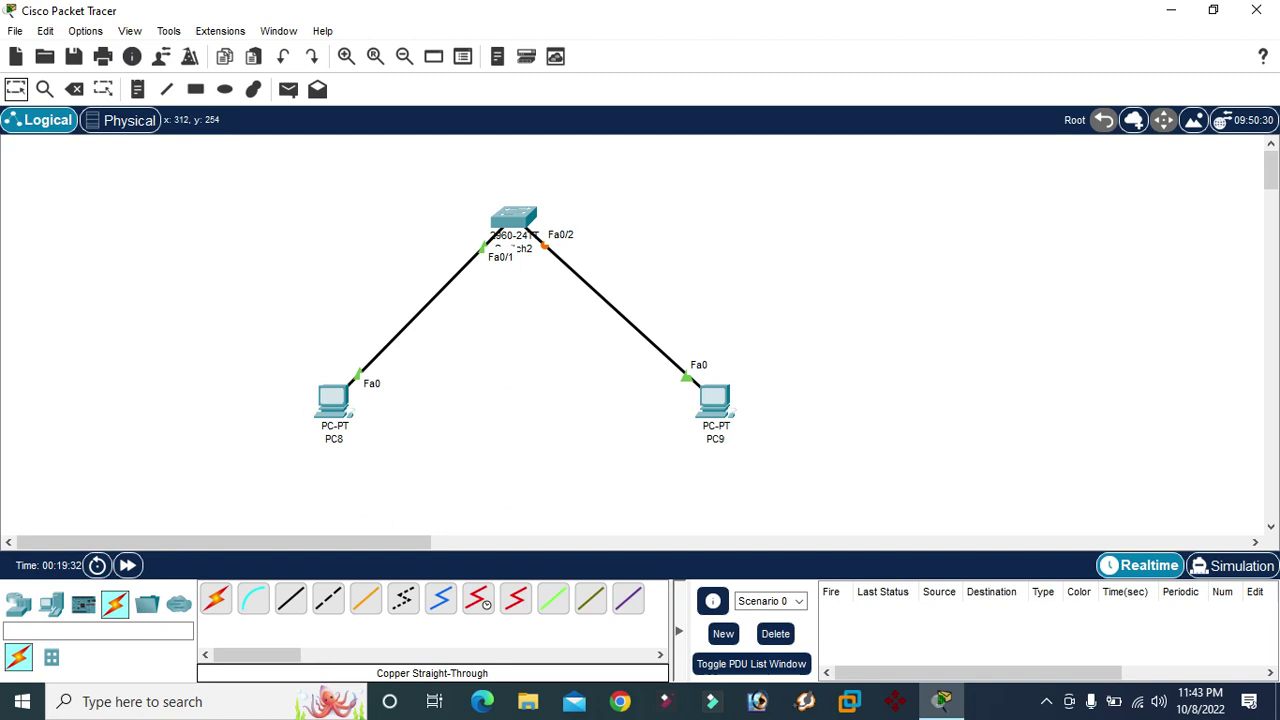
Step: Shift PC8 slightly outward and change its display name to the first person's name
{"action": "left_click_drag", "start_coordinate": [335, 412], "coordinate": [323, 421]}
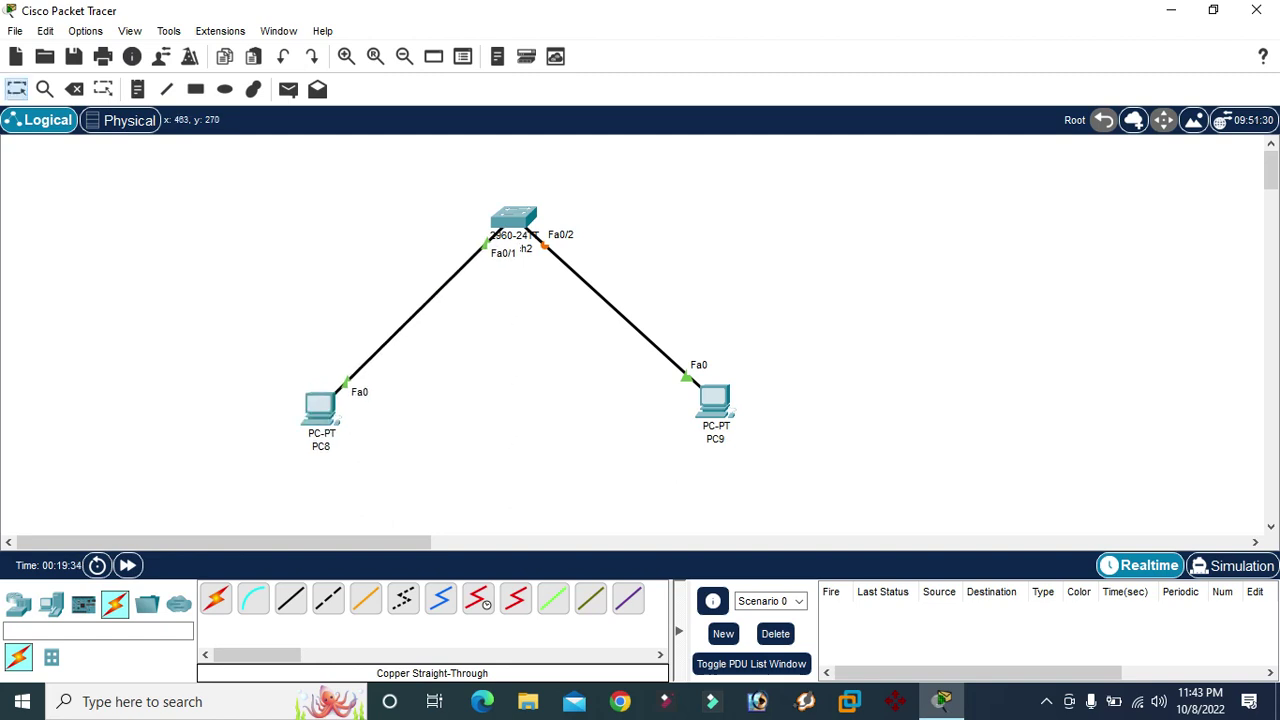
{"action": "left_click", "coordinate": [320, 405]}
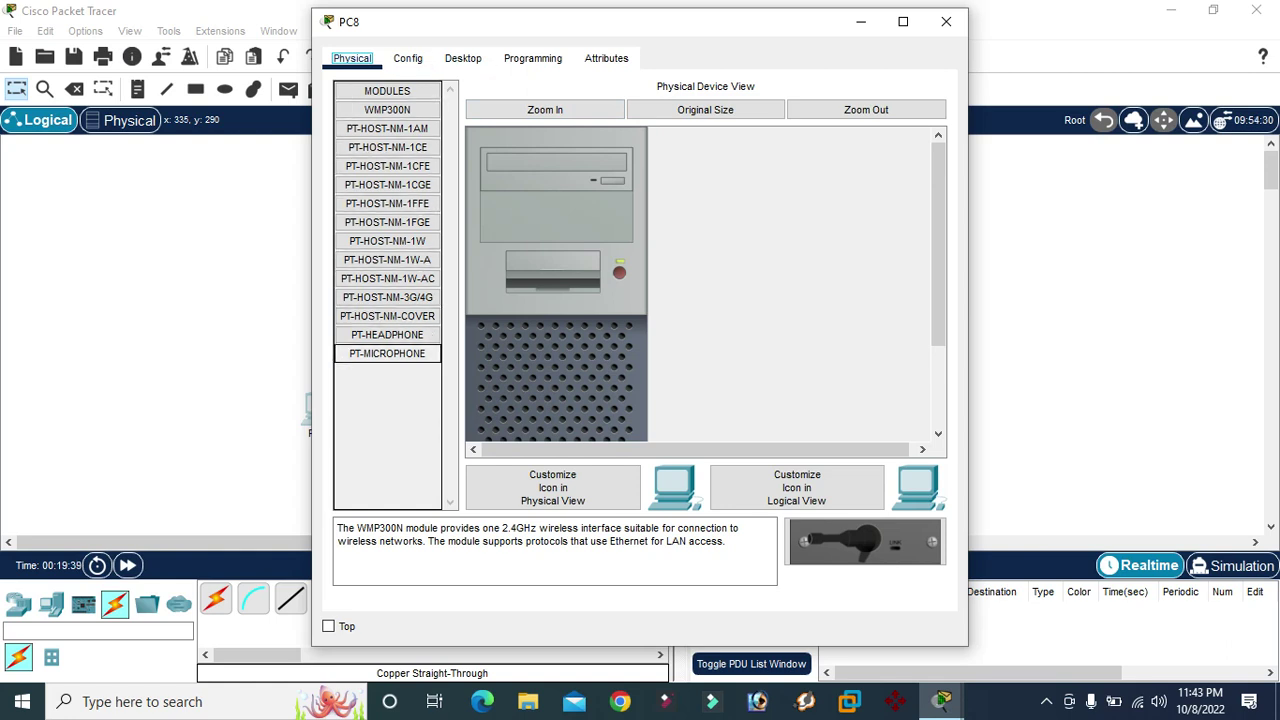
{"action": "left_click", "coordinate": [407, 58]}
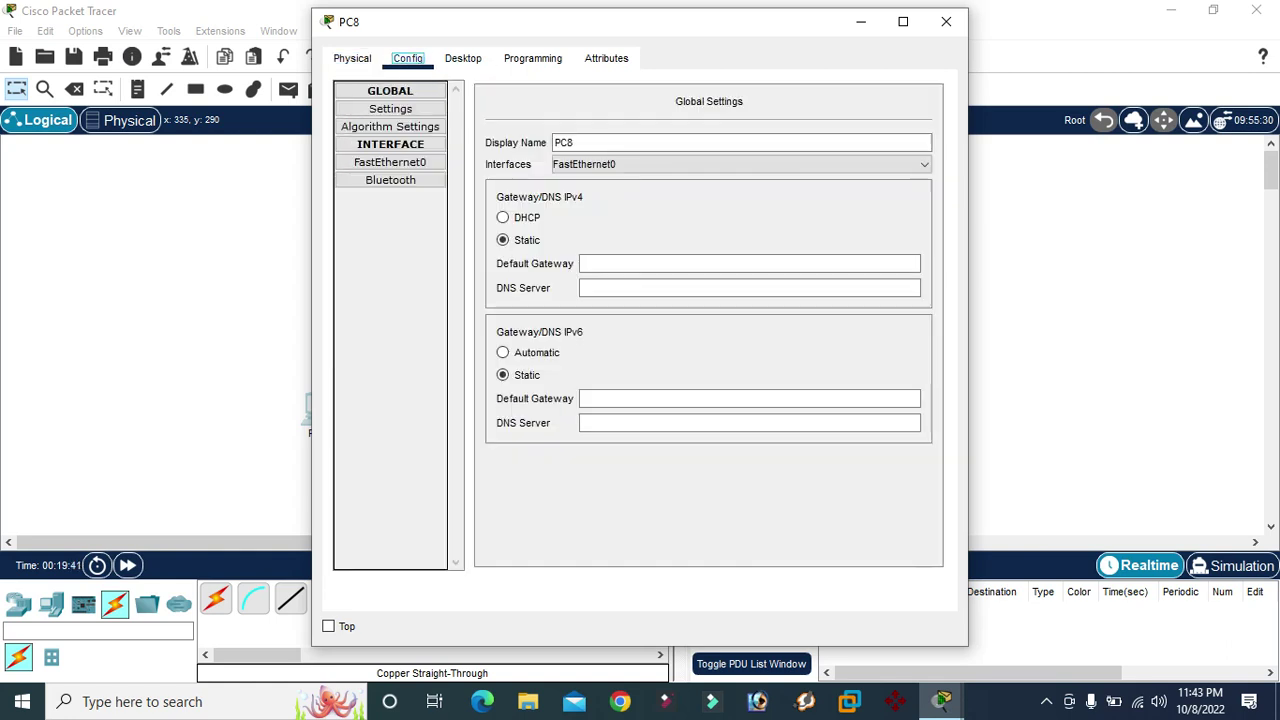
{"action": "double_click", "coordinate": [564, 142]}
{"action": "type", "text": "MOmin"}
{"action": "key", "text": "ctrl+a"}
{"action": "type", "text": "Mo"}
{"action": "key", "text": "BackSpace"}
{"action": "type", "text": "omin"}
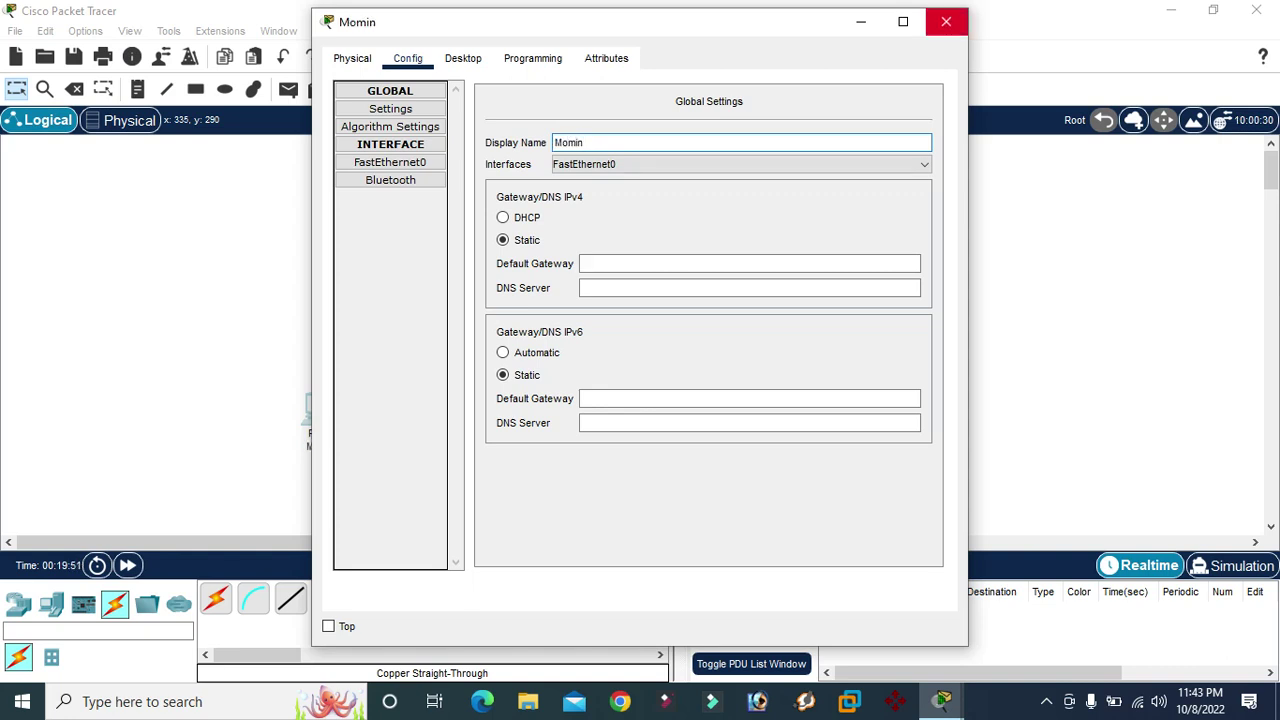
{"action": "left_click", "coordinate": [946, 21]}
Step: Change PC9's display name to the second person's name
{"action": "left_click", "coordinate": [714, 402]}
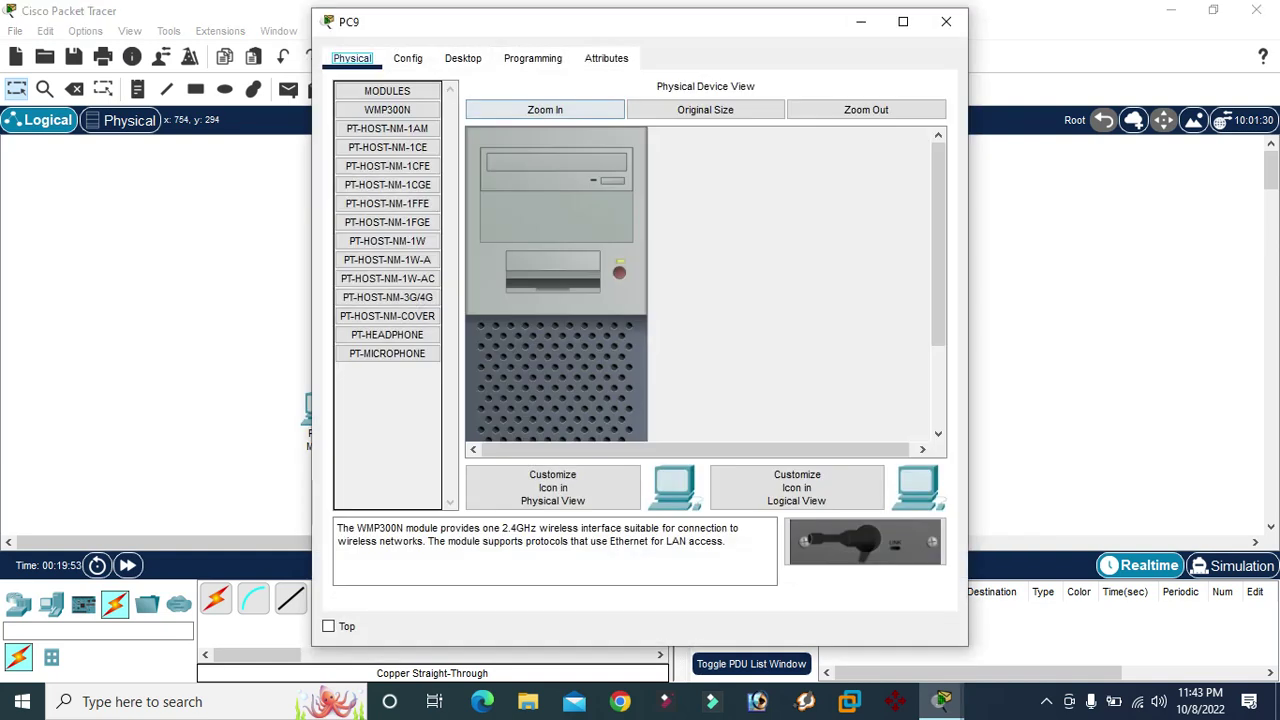
{"action": "left_click", "coordinate": [462, 58]}
{"action": "left_click", "coordinate": [407, 58]}
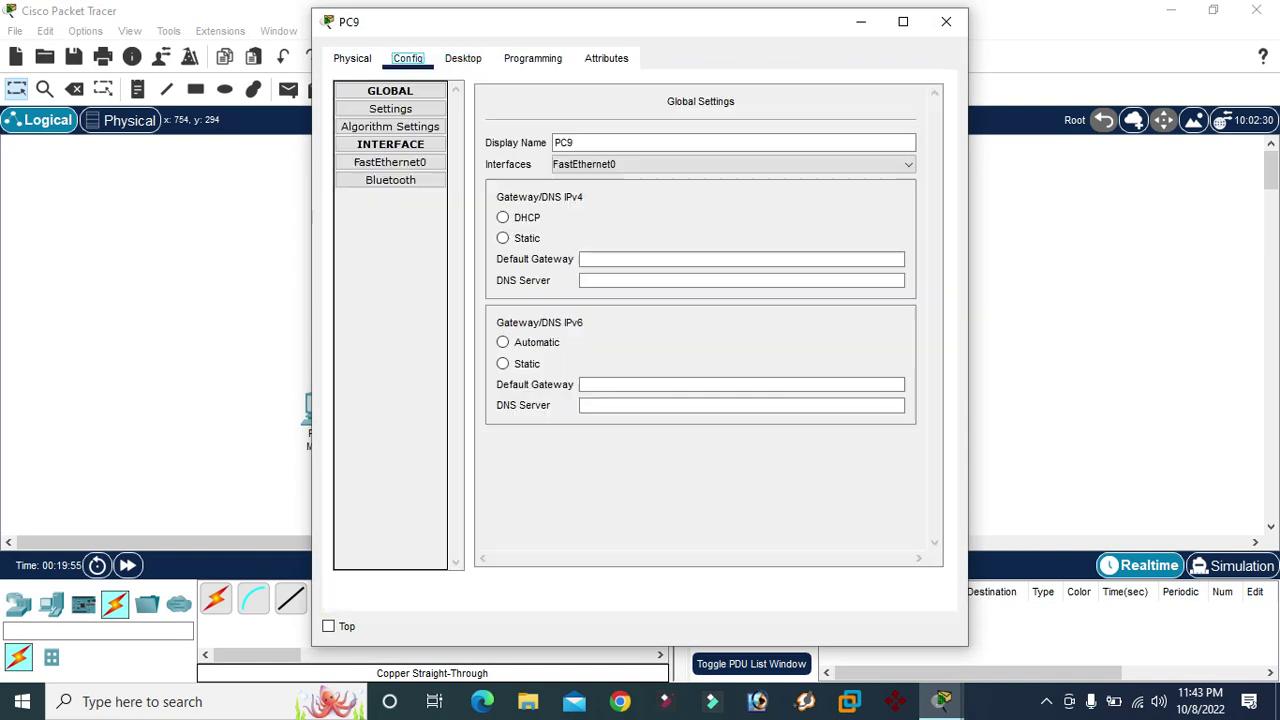
{"action": "left_click", "coordinate": [574, 142]}
{"action": "key", "text": "BackSpace"}
{"action": "key", "text": "BackSpace"}
{"action": "key", "text": "BackSpace"}
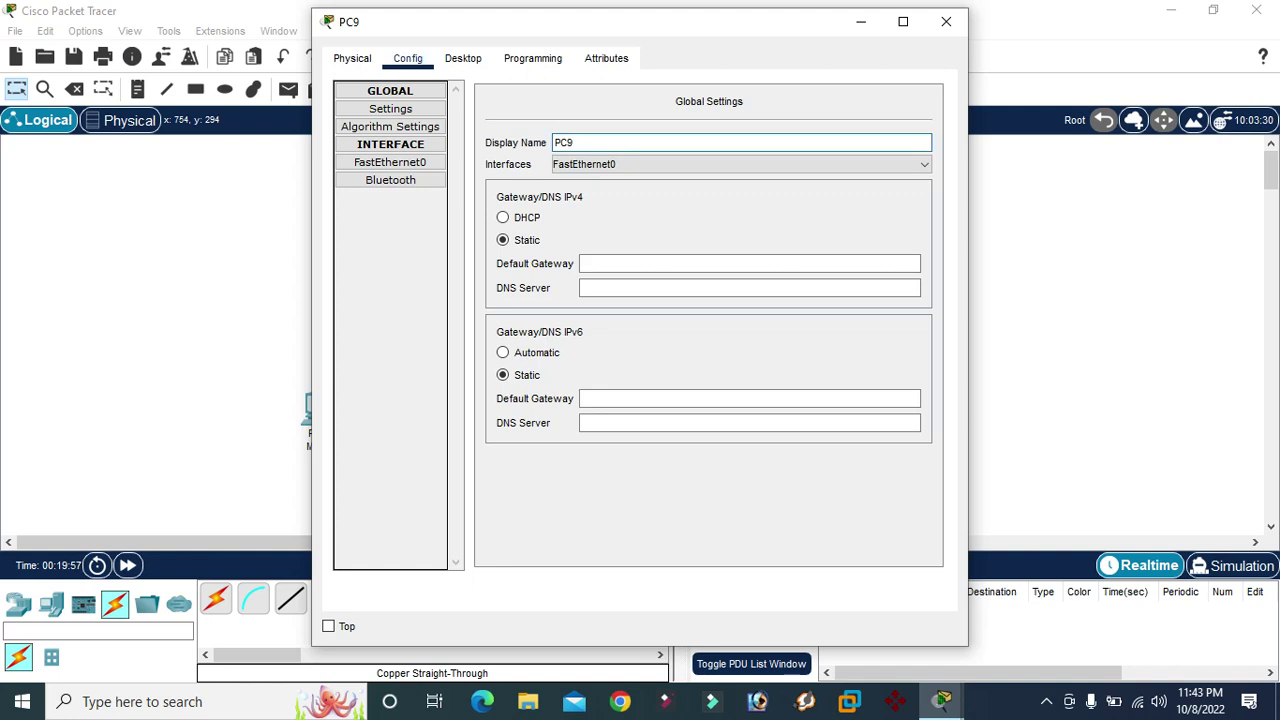
{"action": "type", "text": "Zakaria"}
{"action": "left_click", "coordinate": [946, 21]}
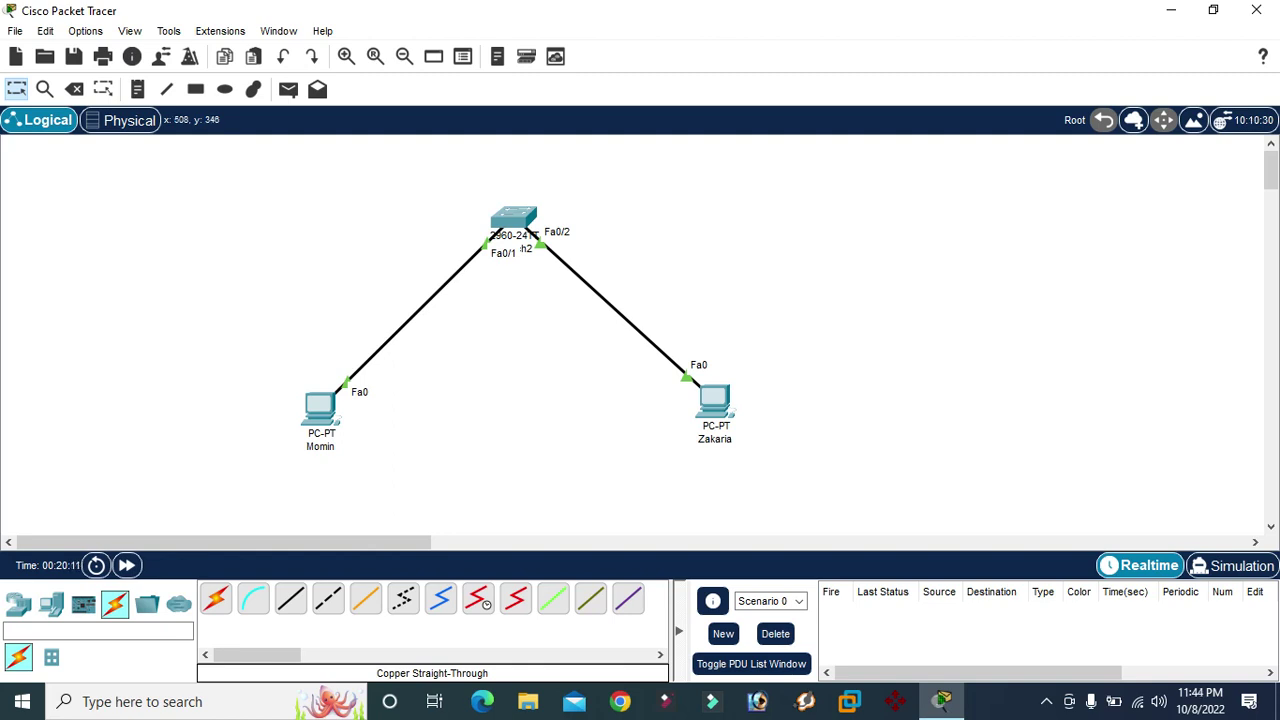
Step: Assign the PC on switch port Fa0/1 the static IPv4 address 192.168.10.100 with subnet mask 255.255.255.0
{"action": "left_click", "coordinate": [320, 405]}
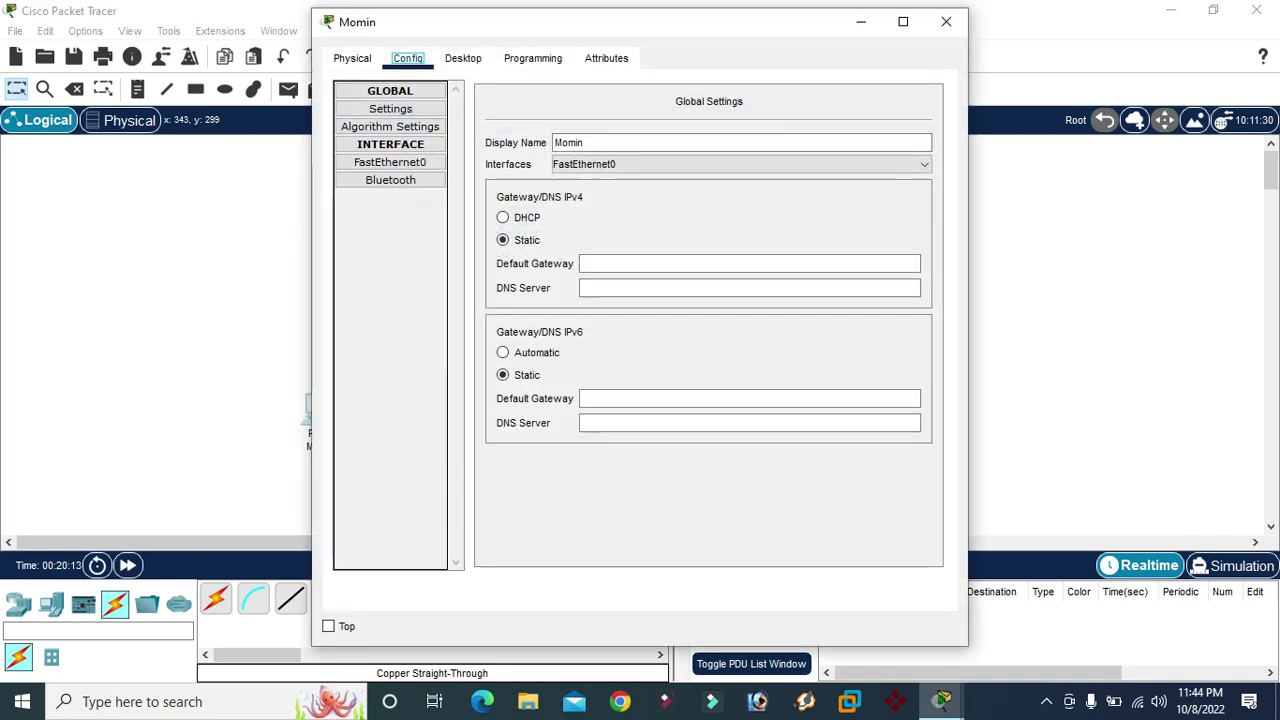
{"action": "left_click_drag", "start_coordinate": [554, 29], "coordinate": [758, 39]}
{"action": "left_click", "coordinate": [667, 67]}
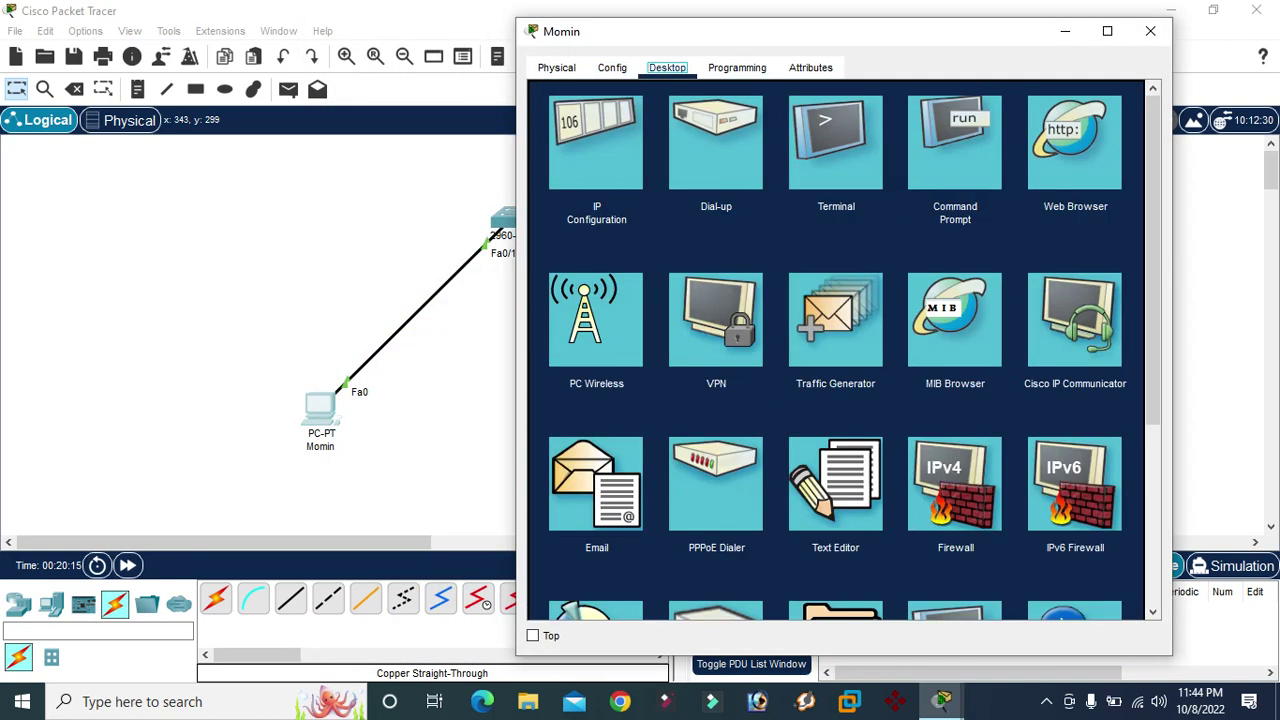
{"action": "left_click", "coordinate": [596, 142]}
{"action": "left_click", "coordinate": [943, 198]}
{"action": "type", "text": "192.168"}
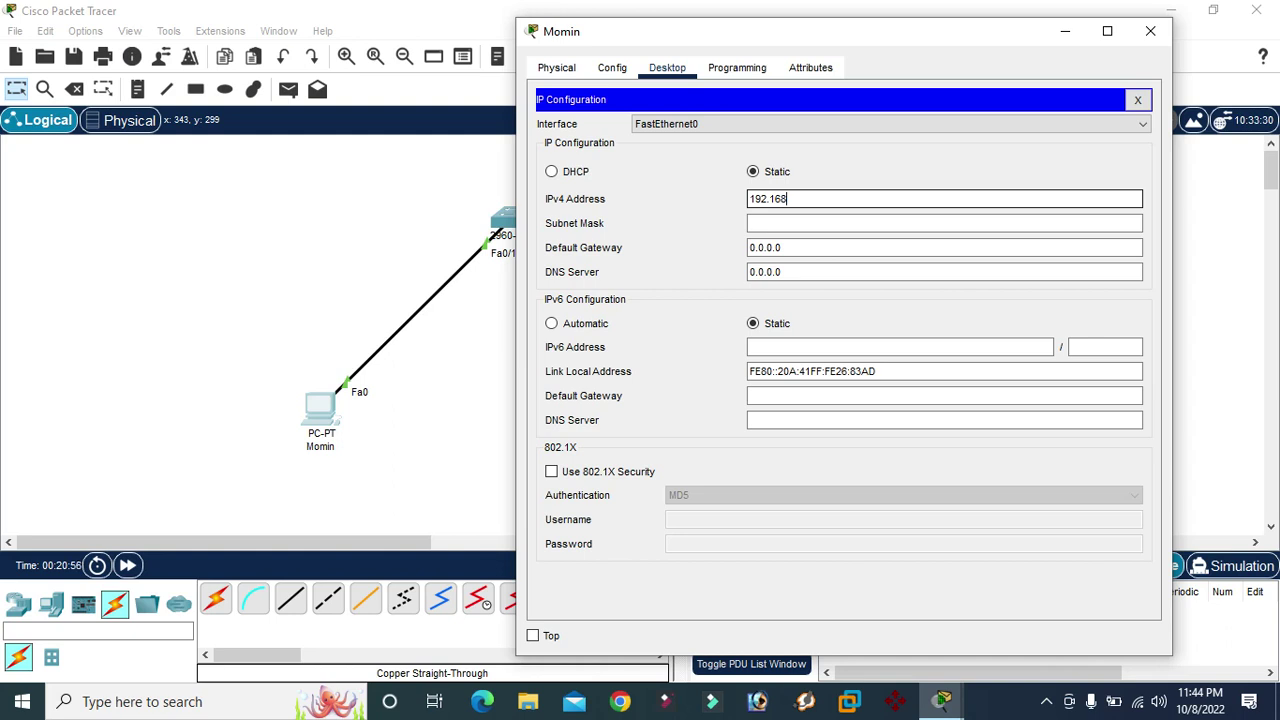
{"action": "type", "text": ".10.100"}
{"action": "key", "text": "Tab"}
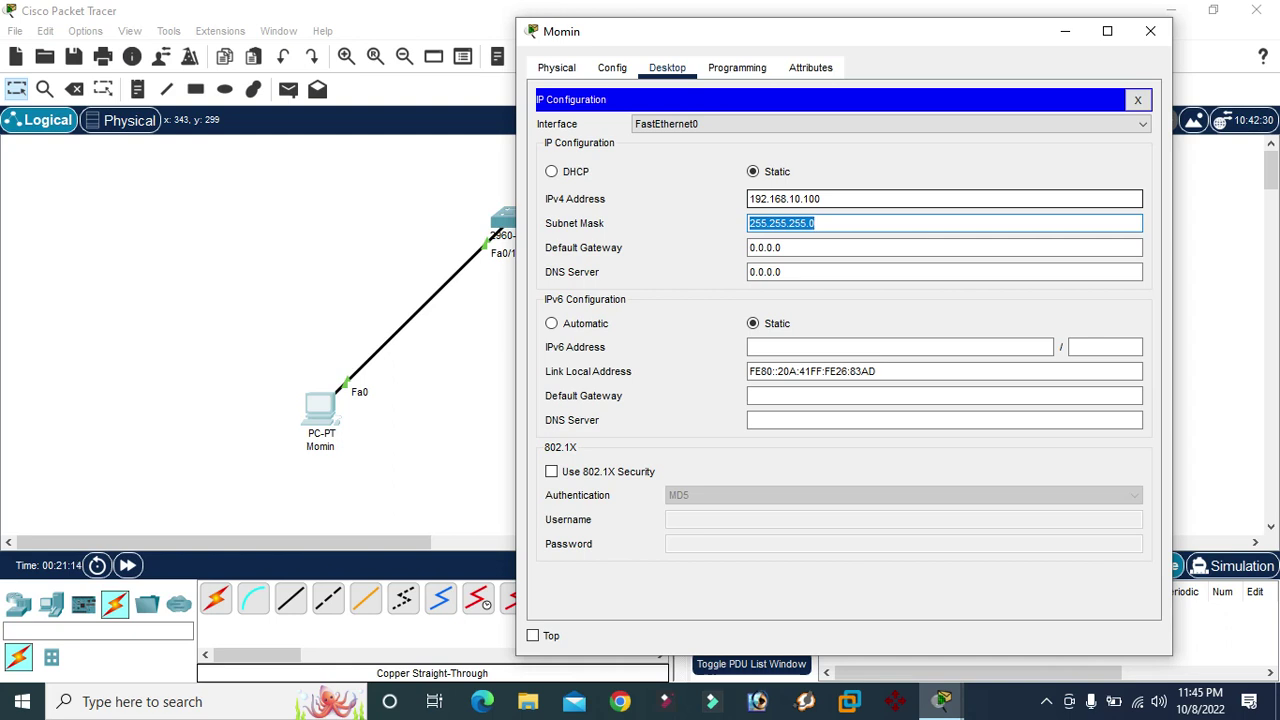
Step: Set the default gateway of the PC on Fa0/1 to 192.168.10.1 and close its configuration
{"action": "left_click", "coordinate": [781, 247]}
{"action": "key", "text": "BackSpace"}
{"action": "key", "text": "BackSpace"}
{"action": "key", "text": "BackSpace"}
{"action": "key", "text": "BackSpace"}
{"action": "key", "text": "BackSpace"}
{"action": "key", "text": "BackSpace"}
{"action": "key", "text": "BackSpace"}
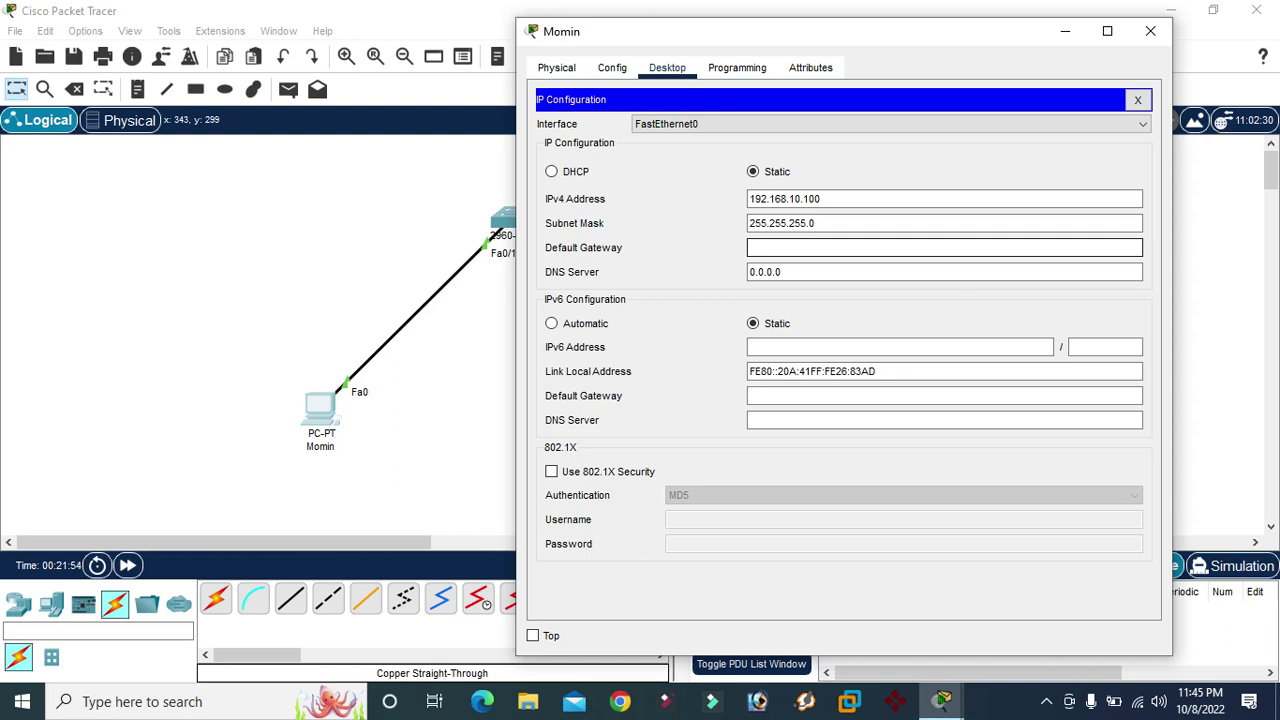
{"action": "type", "text": "192.168.10.1"}
{"action": "key", "text": "shift+Tab"}
{"action": "key", "text": "shift+Tab"}
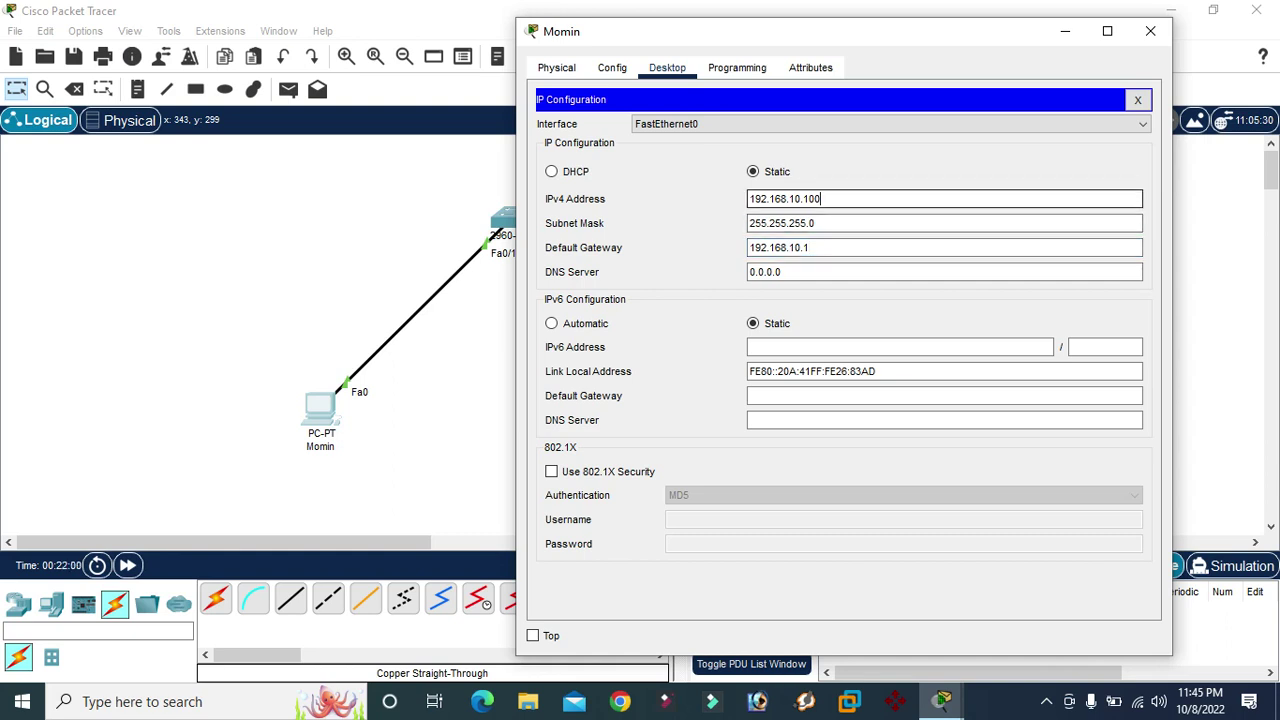
{"action": "left_click", "coordinate": [1150, 31]}
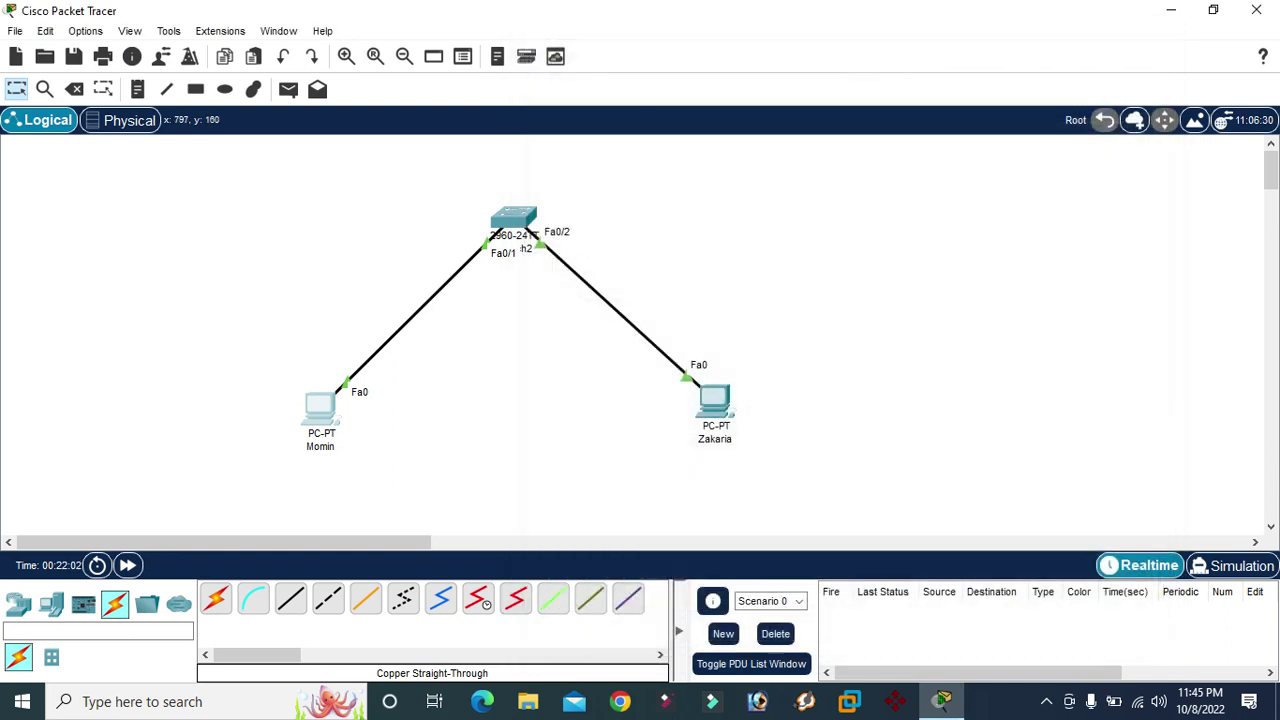
Step: Assign the PC on switch port Fa0/2 the static IPv4 address 192.168.10.101 with subnet mask 255.255.255.0
{"action": "left_click", "coordinate": [714, 402]}
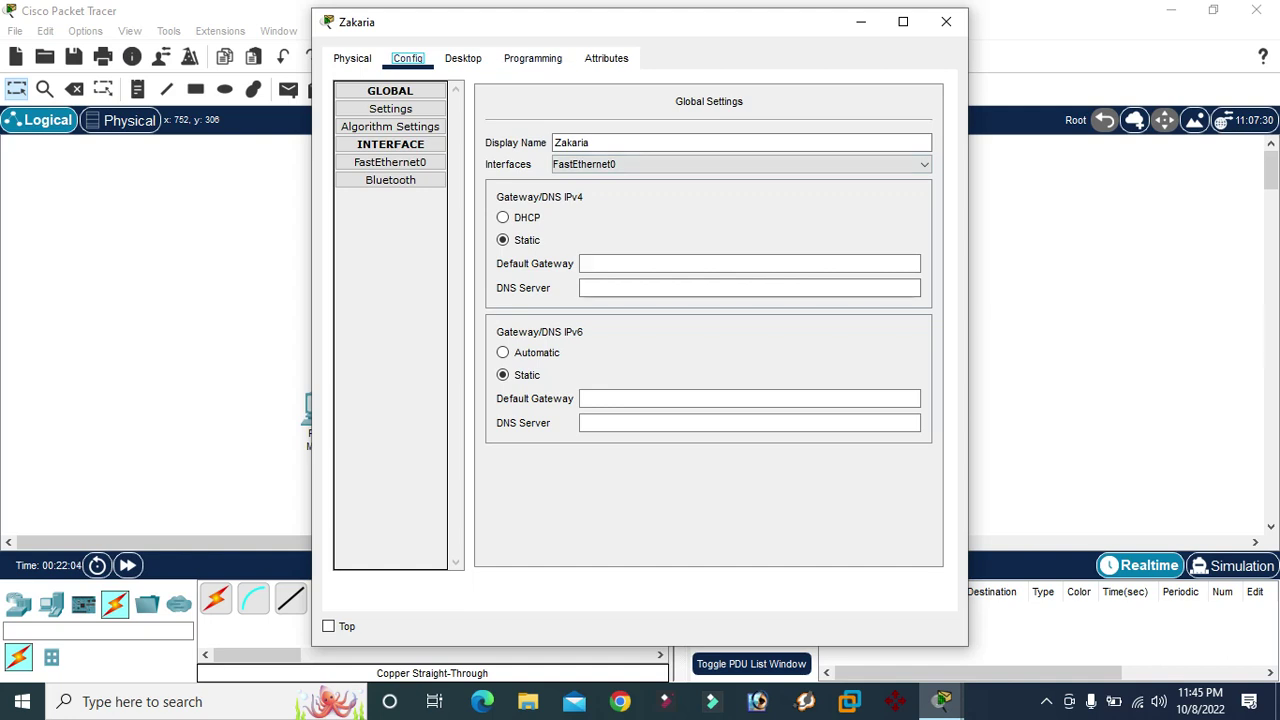
{"action": "left_click", "coordinate": [463, 58]}
{"action": "left_click", "coordinate": [394, 129]}
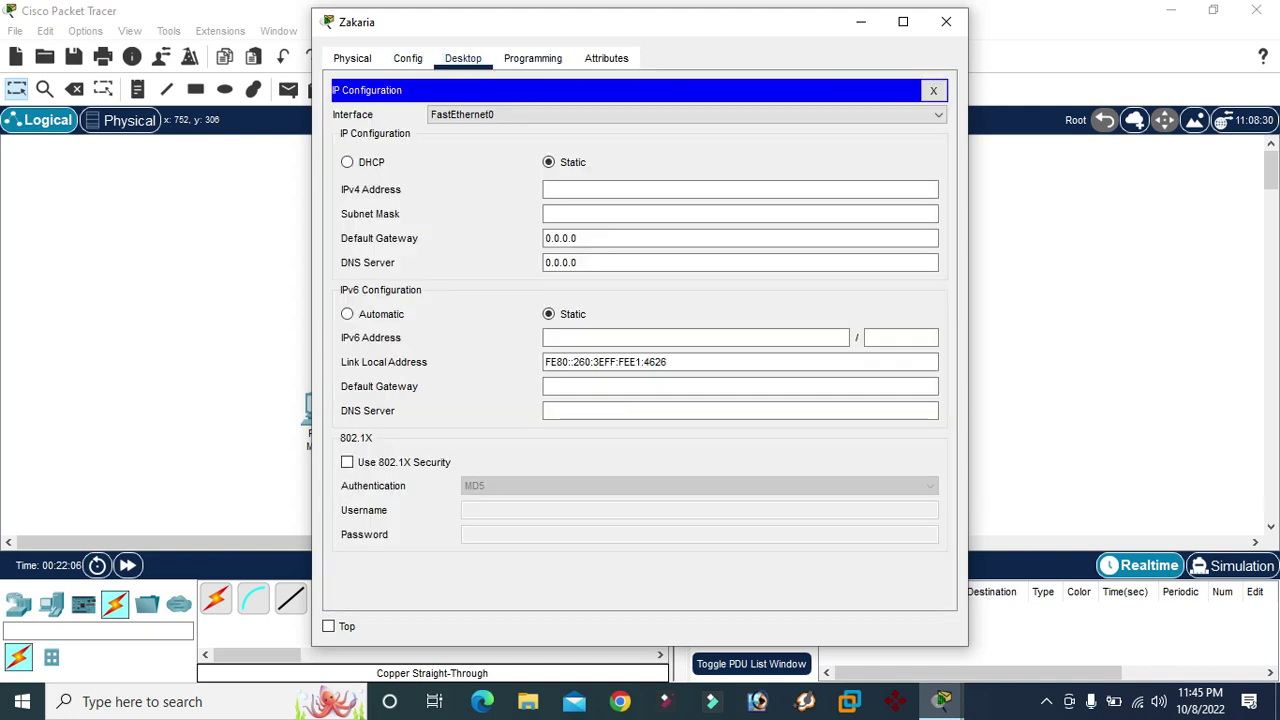
{"action": "type", "text": "192.168.10.101"}
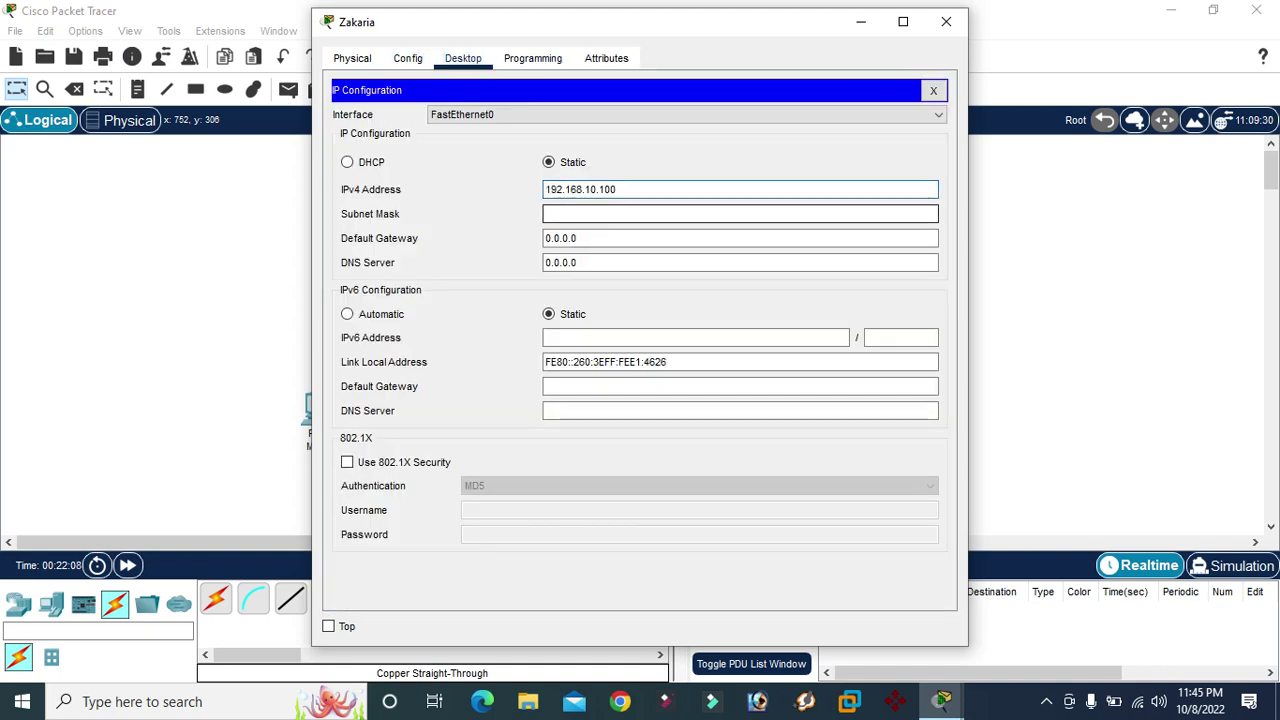
{"action": "key", "text": "Tab"}
{"action": "key", "text": "Tab"}
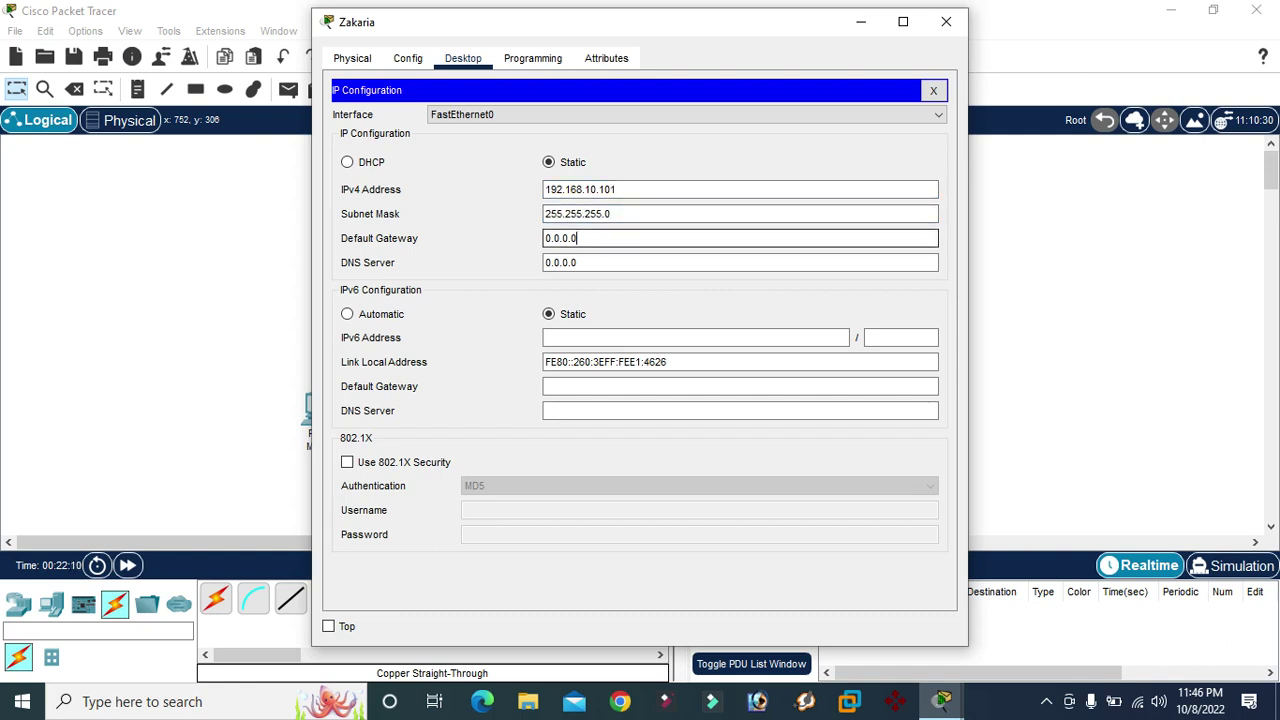
Step: Set the default gateway of the PC on Fa0/2 to 192.168.10.1
{"action": "type", "text": "192.168.10.100"}
{"action": "key", "text": "BackSpace"}
{"action": "key", "text": "BackSpace"}
{"action": "key", "text": "BackSpace"}
{"action": "type", "text": "1"}
{"action": "left_click_drag", "start_coordinate": [742, 33], "coordinate": [1112, 41]}
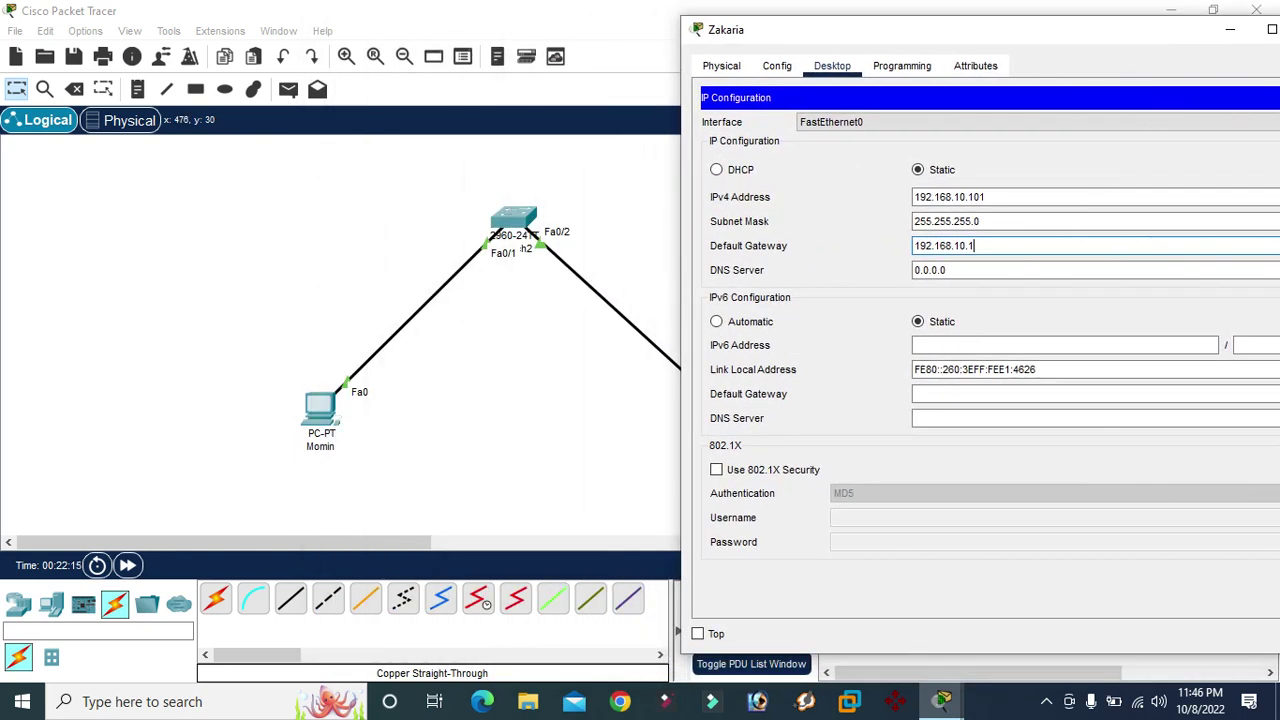
{"action": "left_click_drag", "start_coordinate": [833, 44], "coordinate": [494, 62]}
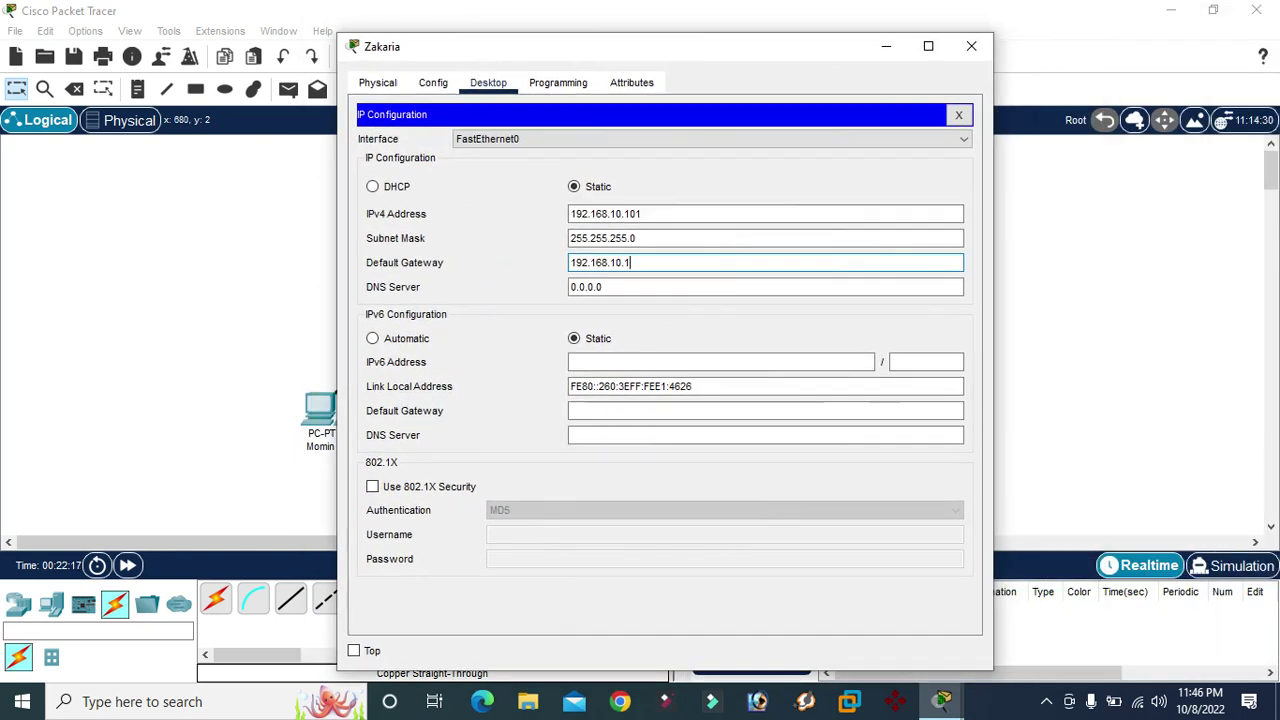
Step: Send a simple PDU from the PC on switch port Fa0/1 to the PC on Fa0/2
{"action": "left_click", "coordinate": [973, 46]}
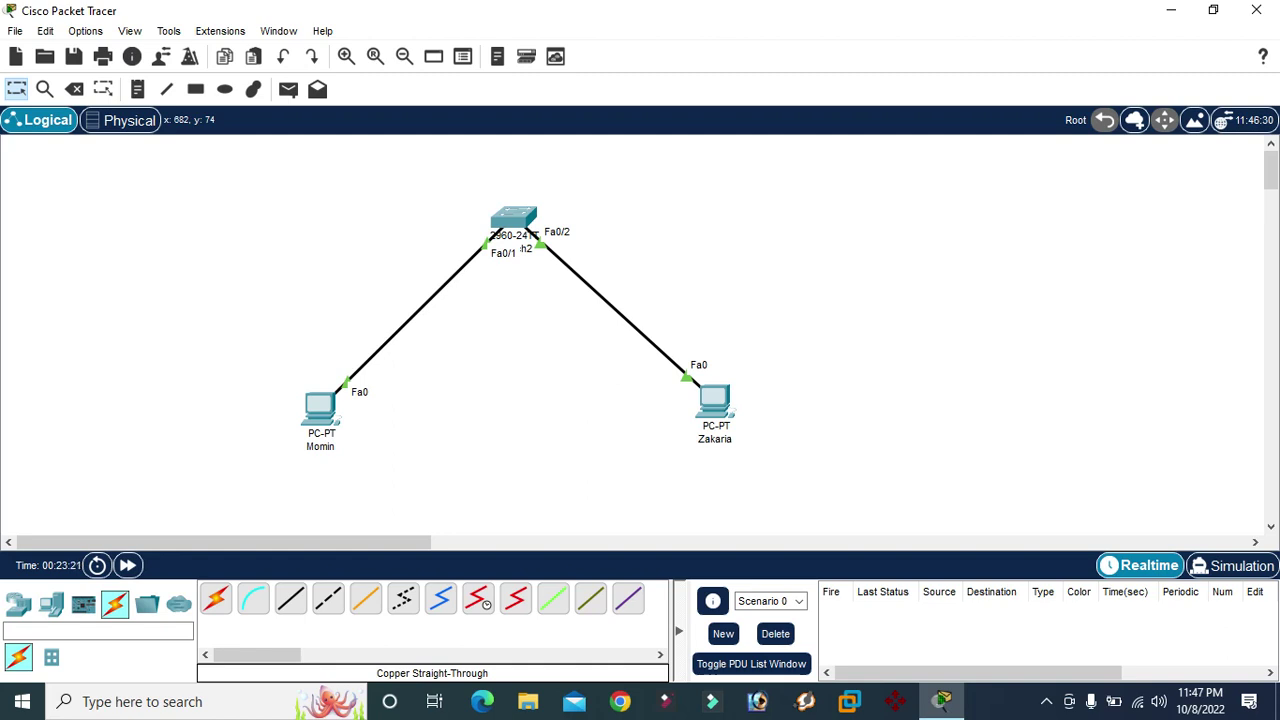
{"action": "left_click_drag", "start_coordinate": [514, 218], "coordinate": [487, 212]}
{"action": "left_click", "coordinate": [288, 89]}
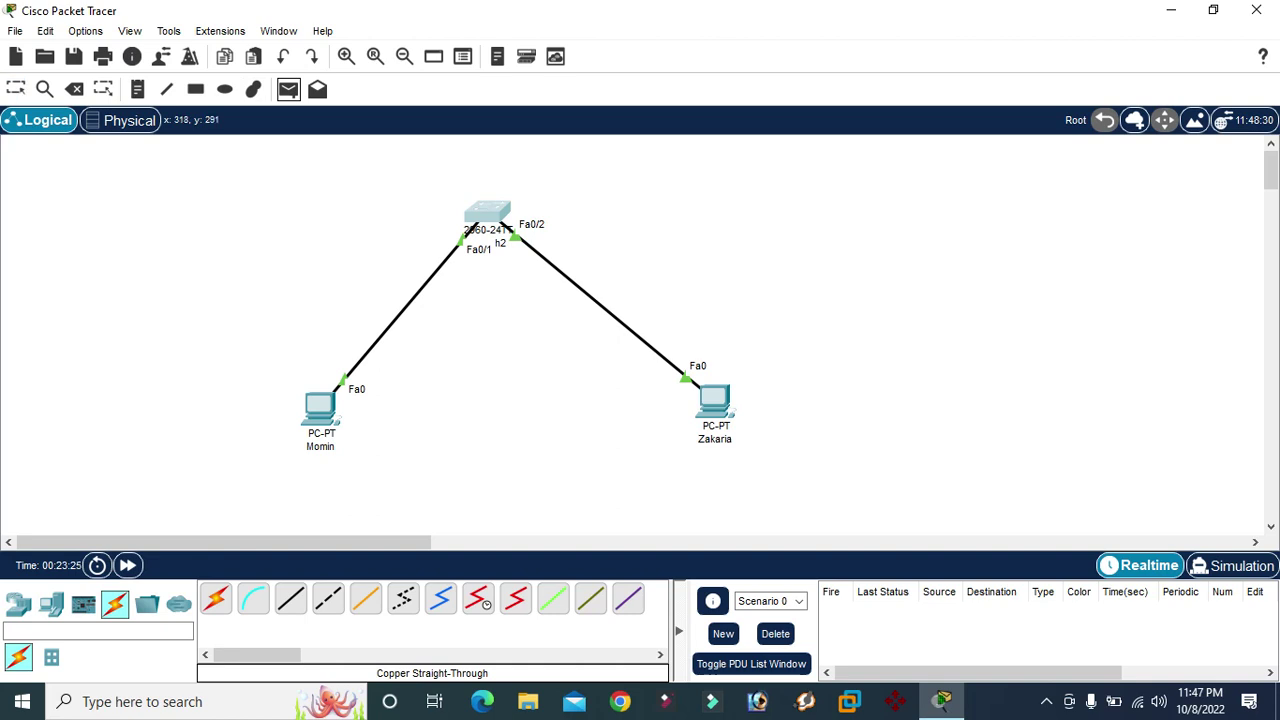
{"action": "left_click", "coordinate": [714, 401]}
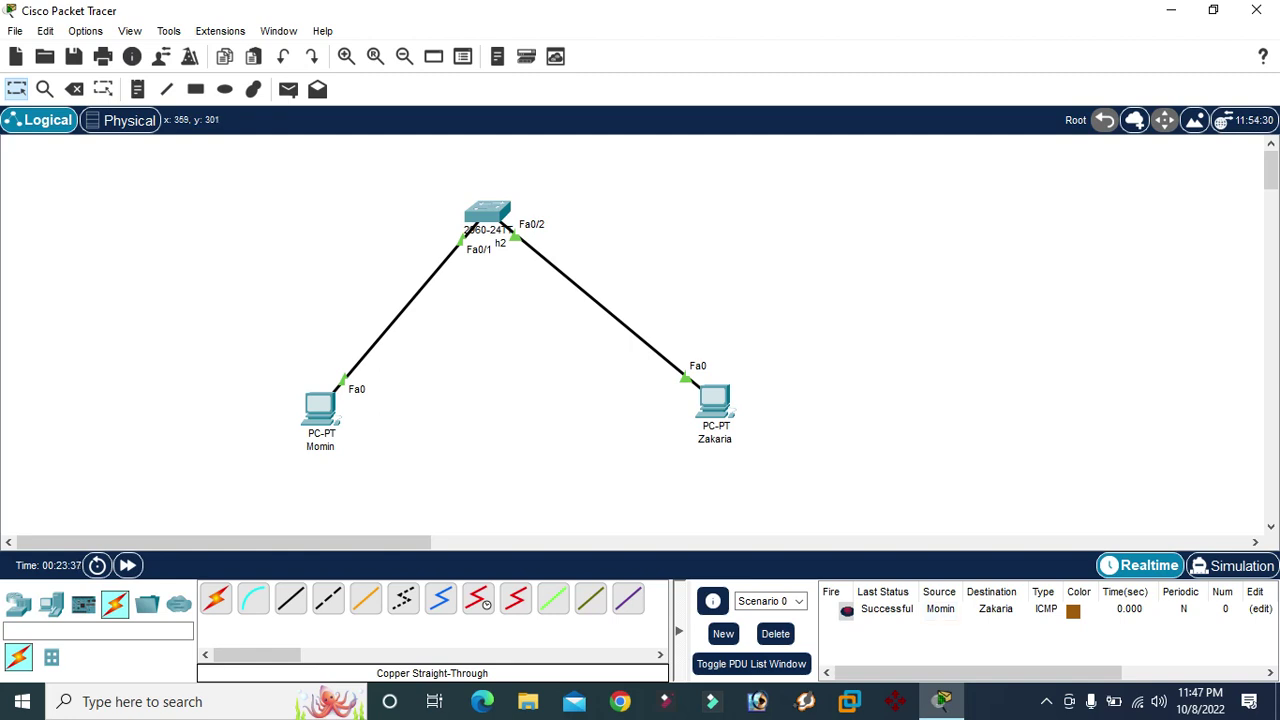
Step: Ping 192.168.10.101 from the command prompt of the PC on Fa0/1
{"action": "left_click", "coordinate": [320, 407]}
{"action": "left_click_drag", "start_coordinate": [508, 34], "coordinate": [839, 32]}
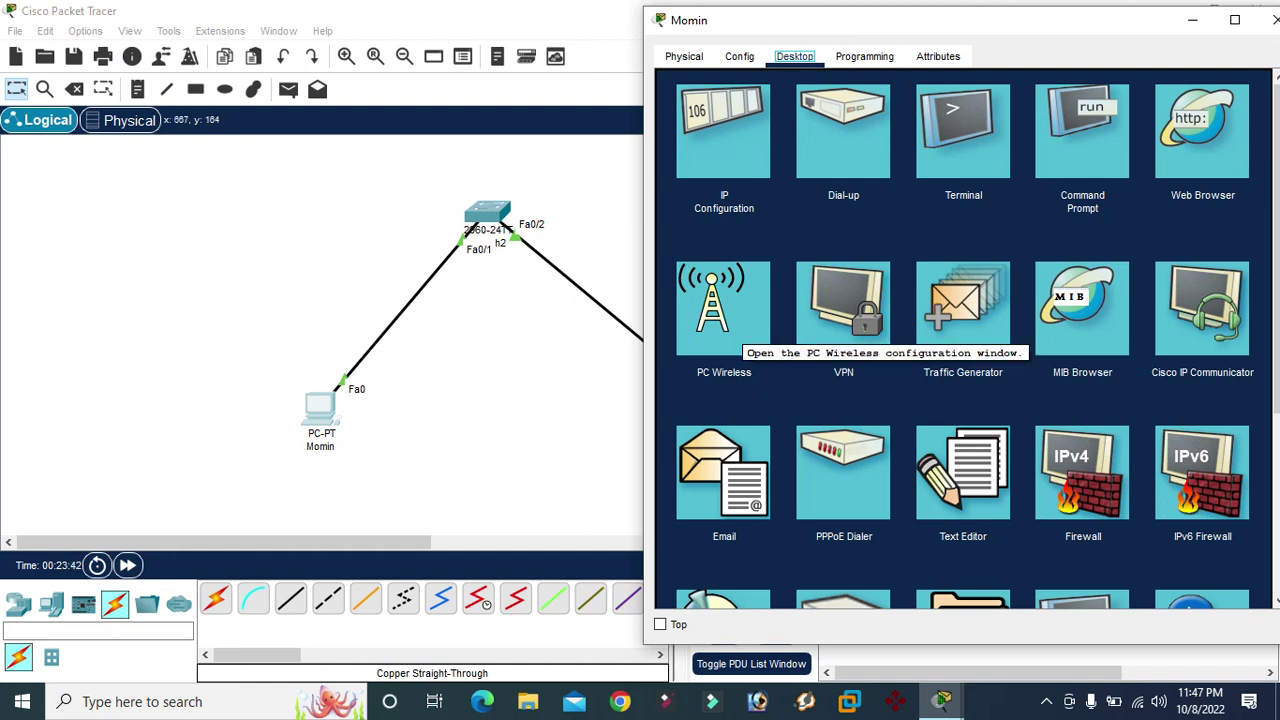
{"action": "left_click", "coordinate": [1082, 131]}
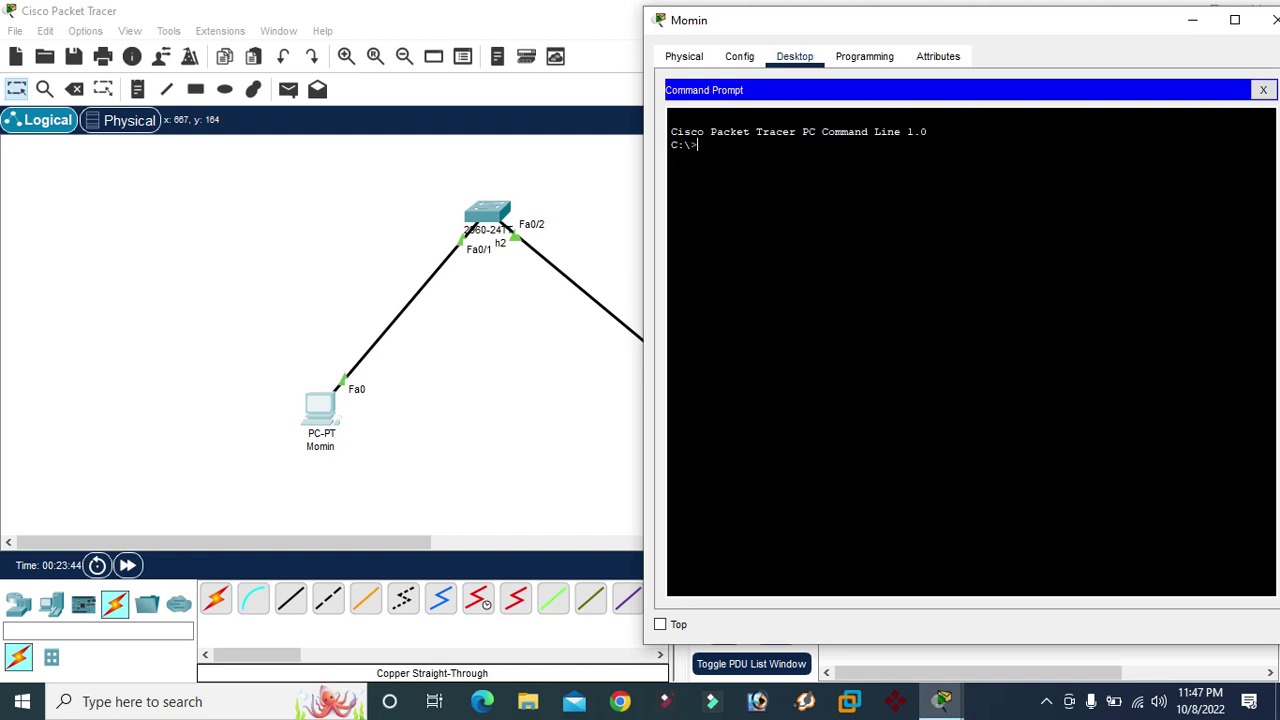
{"action": "type", "text": "ping 192.168.10.101"}
{"action": "key", "text": "Return"}
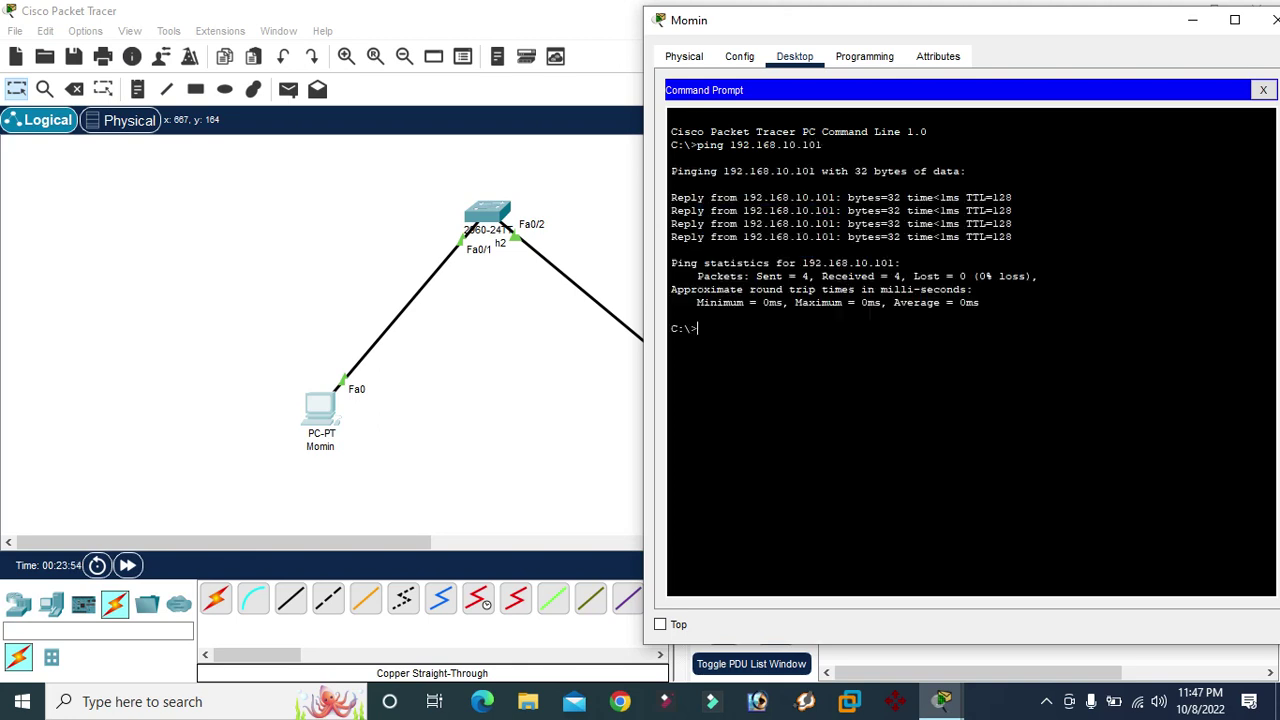
Step: Try to run a continuous ping to 192.168.10.101 with the -t option
{"action": "key", "text": "Up"}
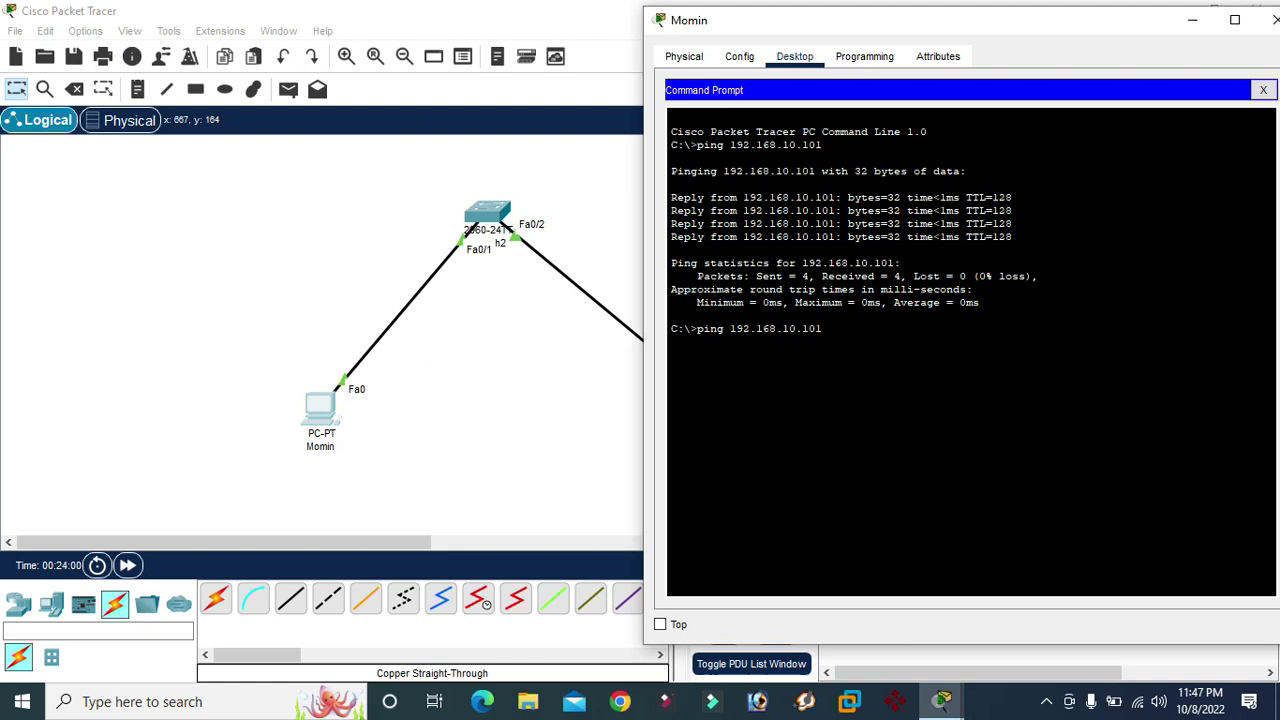
{"action": "type", "text": "-t"}
{"action": "key", "text": "Return"}
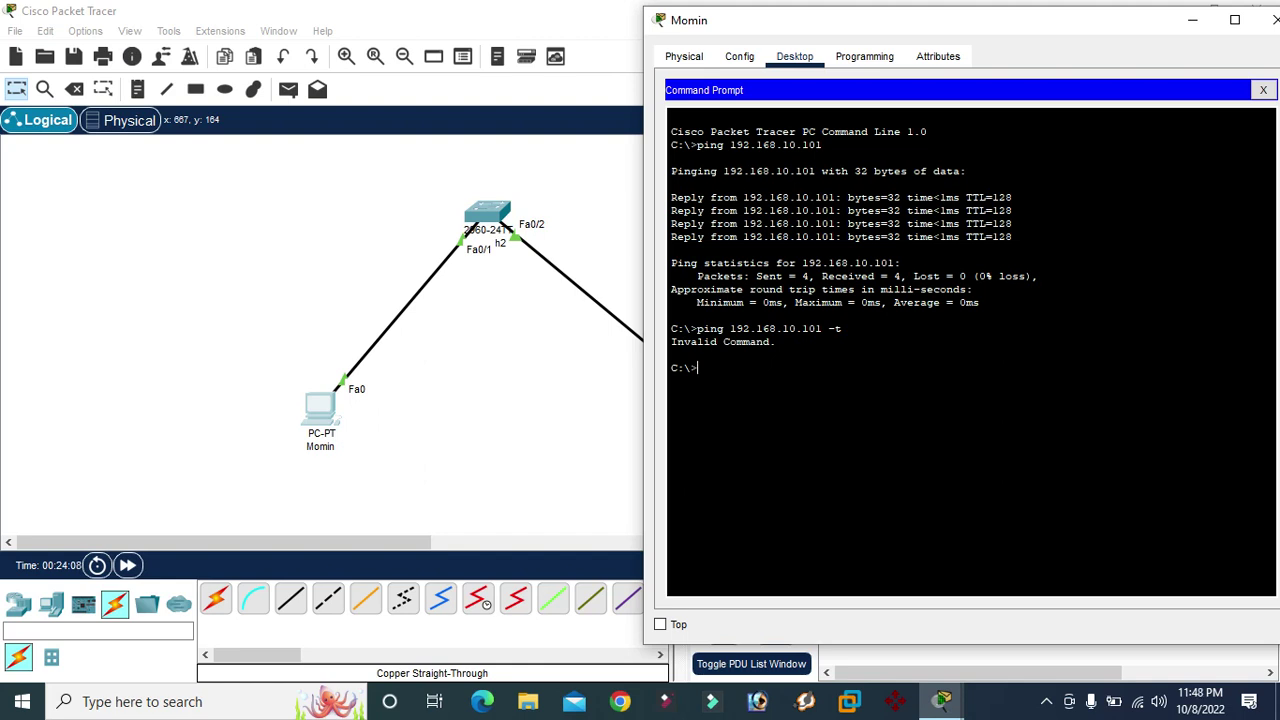
Step: Repeat the ping to 192.168.10.101 without the -t option and close the PC's window
{"action": "key", "text": "Up"}
{"action": "key", "text": "BackSpace"}
{"action": "key", "text": "BackSpace"}
{"action": "key", "text": "BackSpace"}
{"action": "key", "text": "Return"}
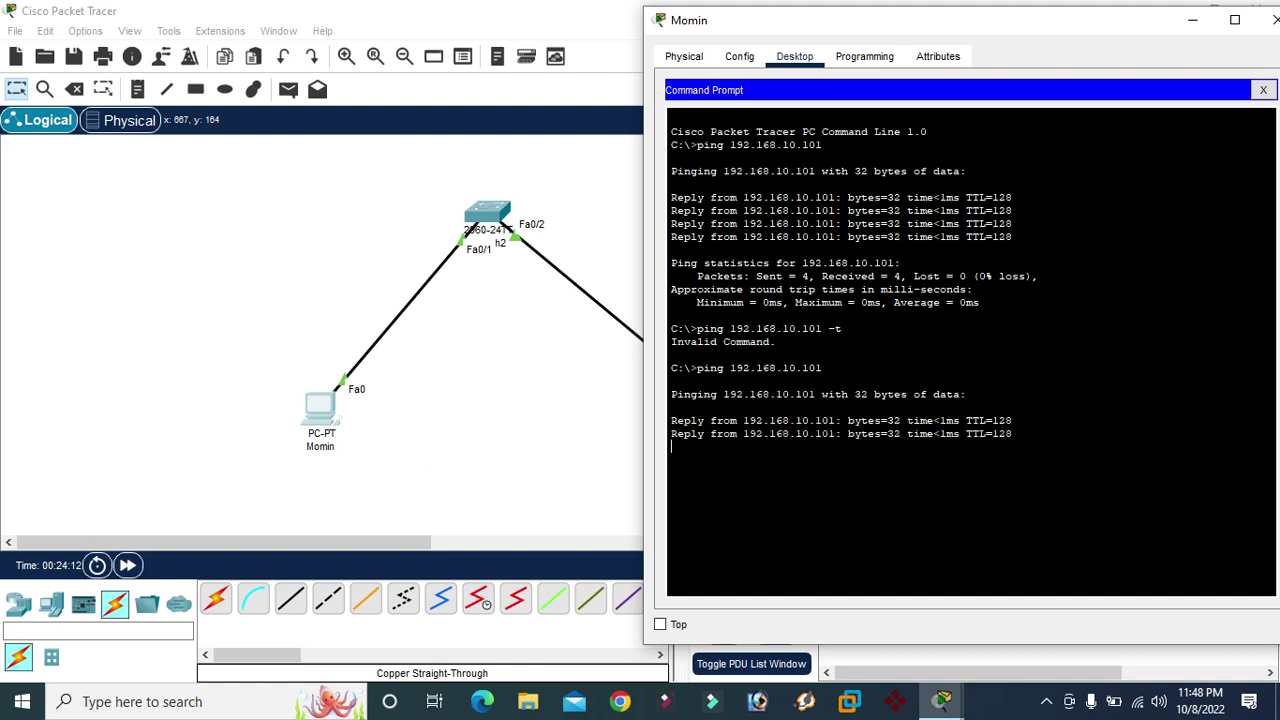
{"action": "left_click_drag", "start_coordinate": [900, 20], "coordinate": [532, 85]}
{"action": "left_click", "coordinate": [909, 86]}
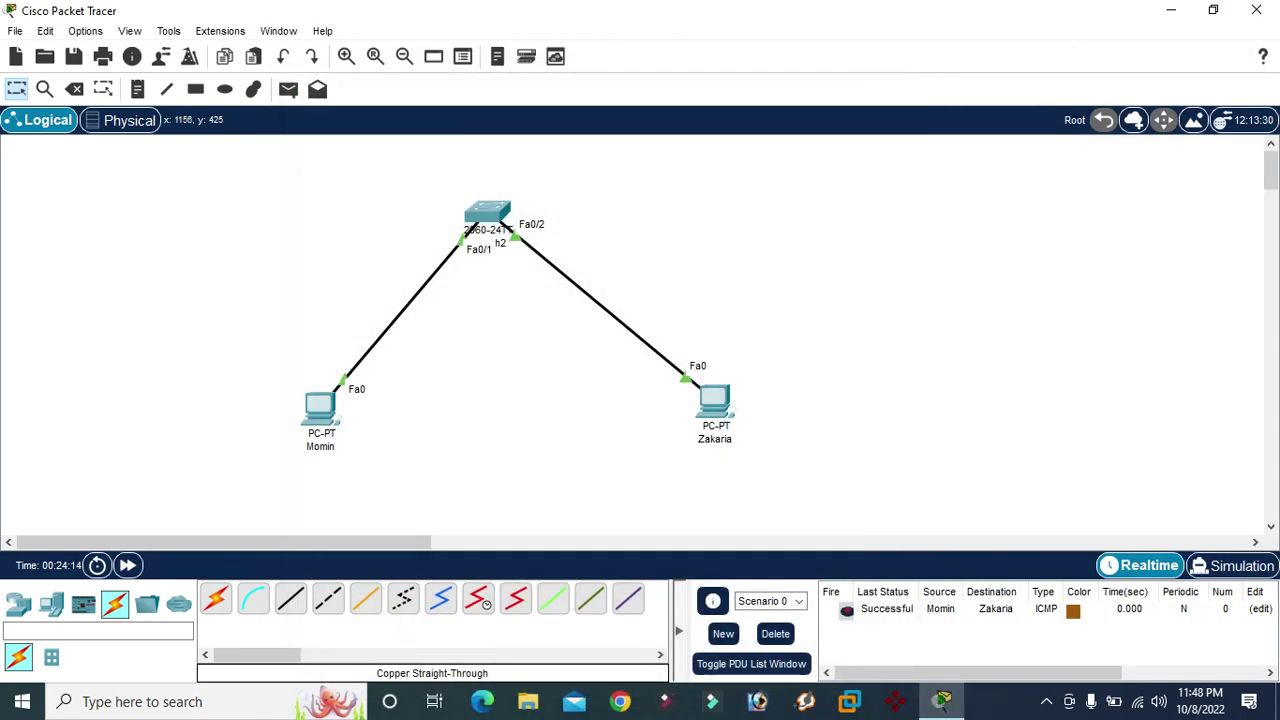
Step: Send a simple PDU from the PC on Fa0/2 back to the PC on Fa0/1
{"action": "left_click", "coordinate": [288, 89]}
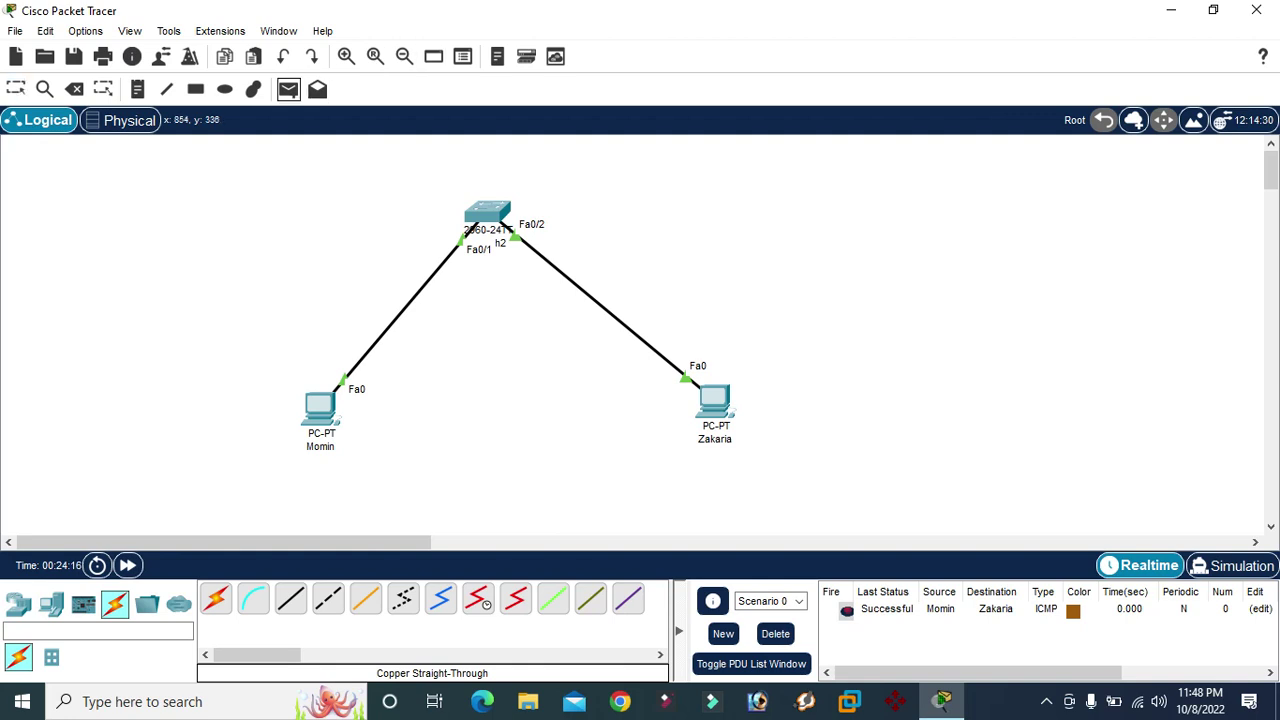
{"action": "left_click", "coordinate": [716, 400]}
{"action": "left_click", "coordinate": [320, 405]}
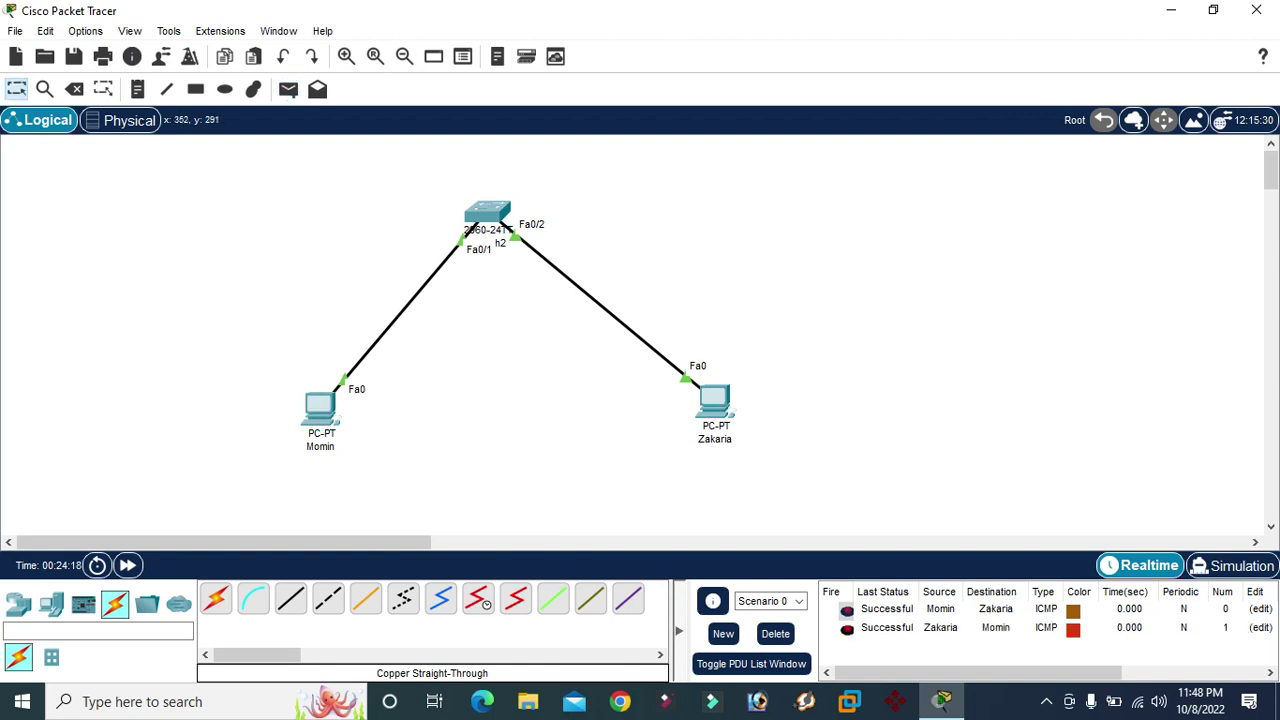
Step: Open the Web Browser application on the PC connected to Fa0/1
{"action": "mouse_move", "coordinate": [322, 405]}
{"action": "left_click", "coordinate": [320, 405]}
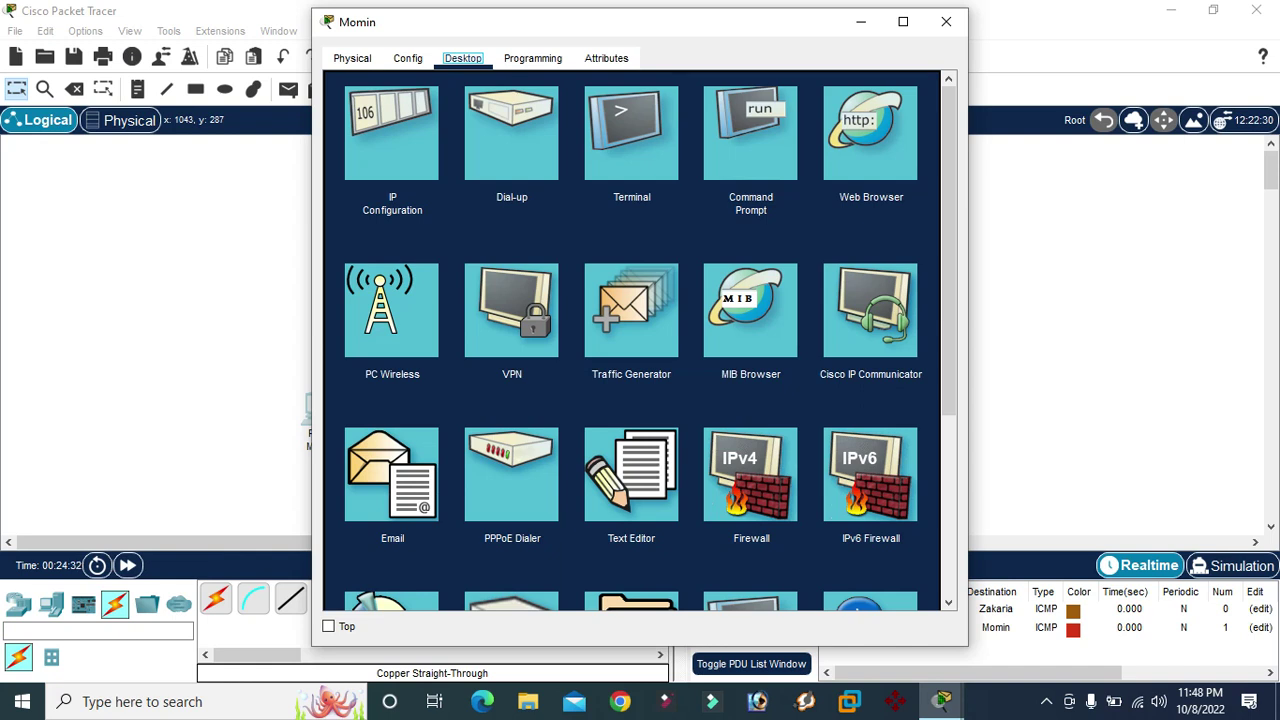
{"action": "left_click", "coordinate": [870, 133]}
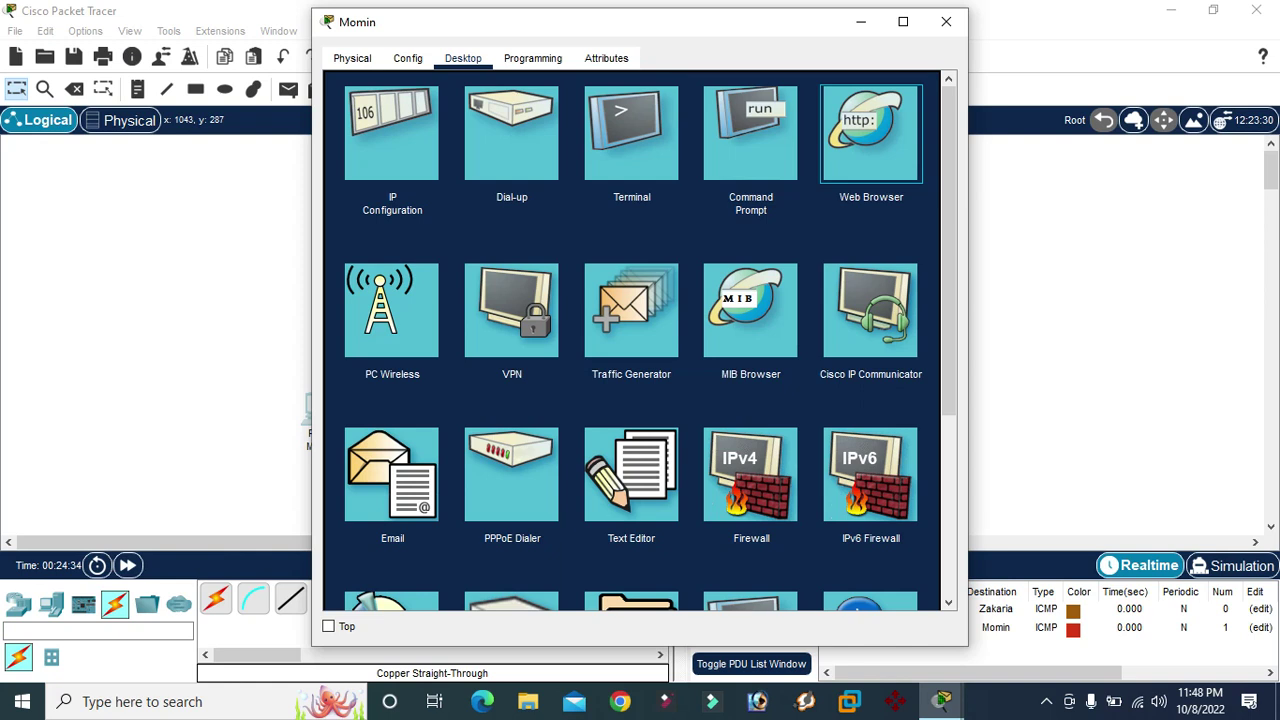
{"action": "key", "text": "Return"}
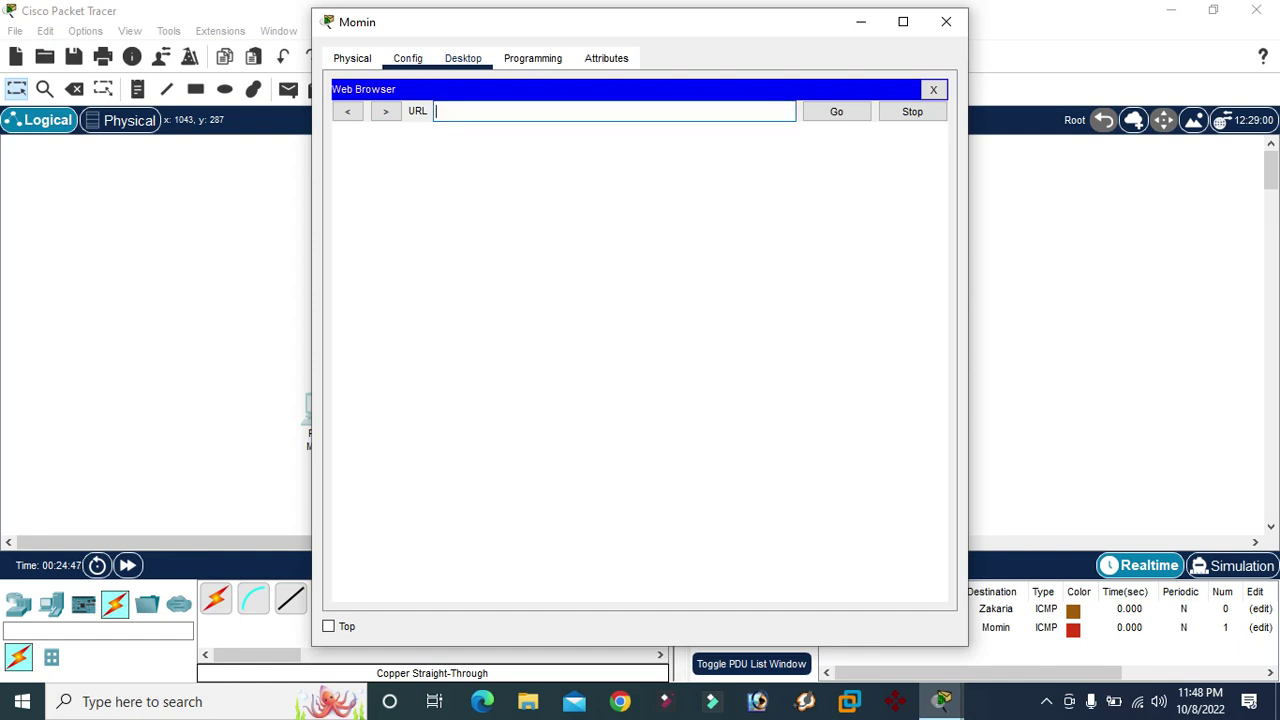
Step: Examine the PC's default gateway in its global settings and the MAC address of its FastEthernet0 interface
{"action": "left_click", "coordinate": [408, 58]}
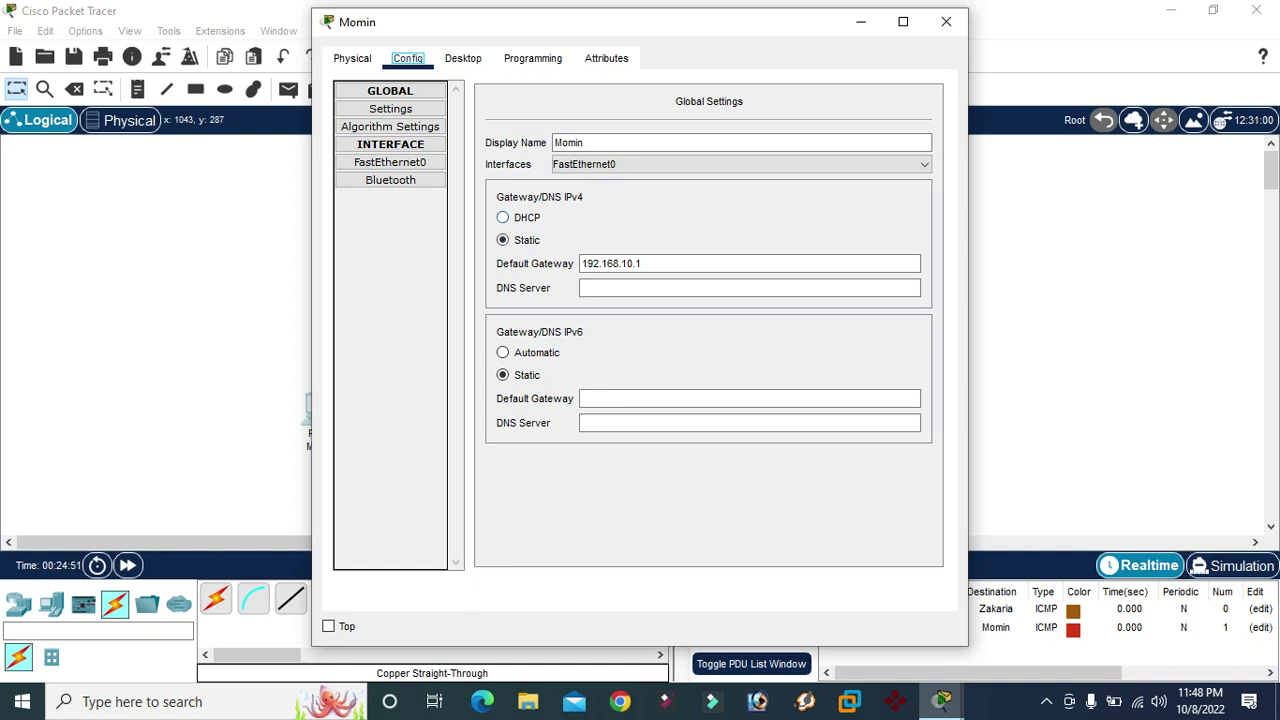
{"action": "left_click_drag", "start_coordinate": [642, 263], "coordinate": [581, 263]}
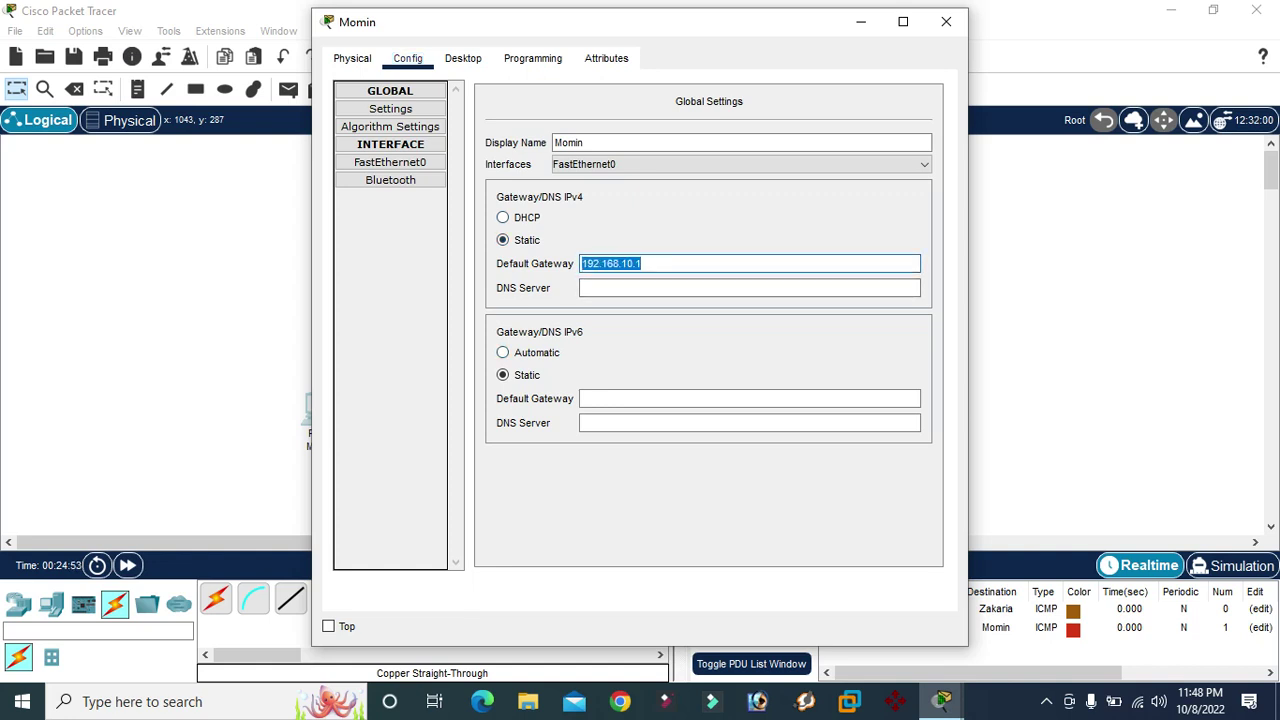
{"action": "left_click", "coordinate": [405, 162]}
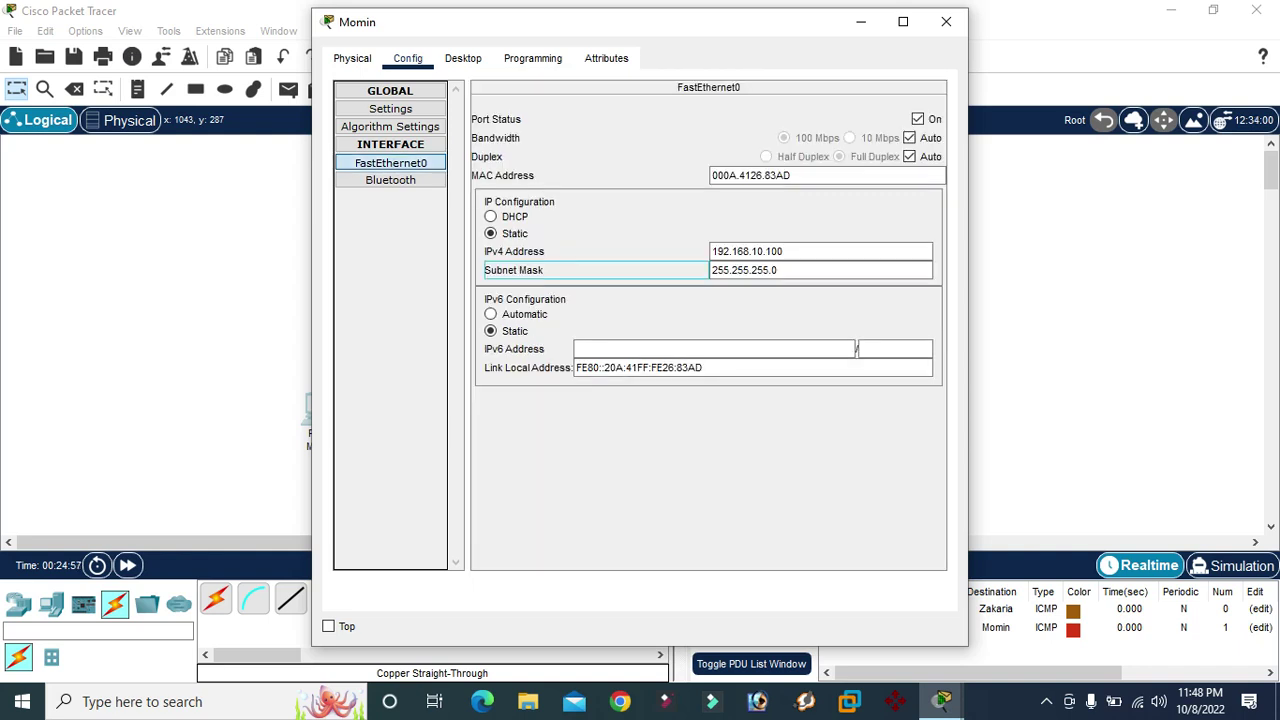
{"action": "left_click_drag", "start_coordinate": [791, 175], "coordinate": [709, 175]}
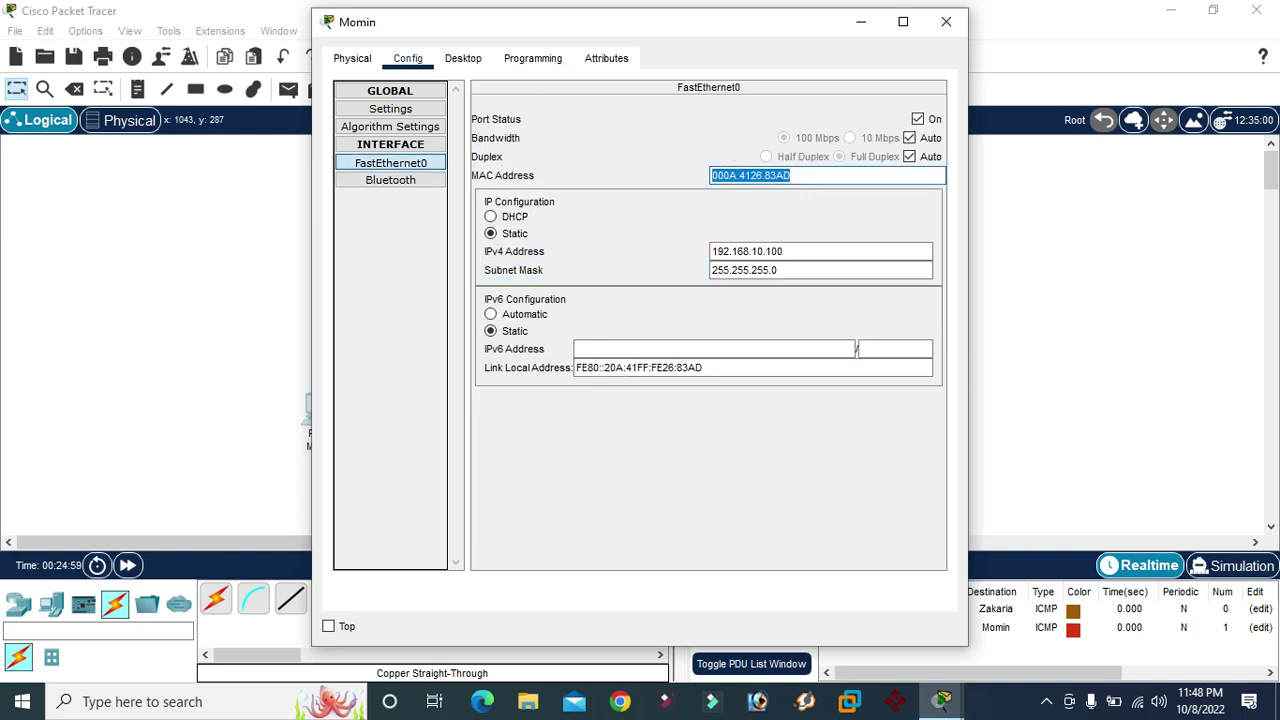
{"action": "left_click", "coordinate": [745, 175]}
{"action": "left_click_drag", "start_coordinate": [791, 175], "coordinate": [710, 175]}
Step: Turn the FastEthernet0 port status off and back on, and close the PC's window
{"action": "left_click", "coordinate": [917, 119]}
{"action": "left_click", "coordinate": [917, 119]}
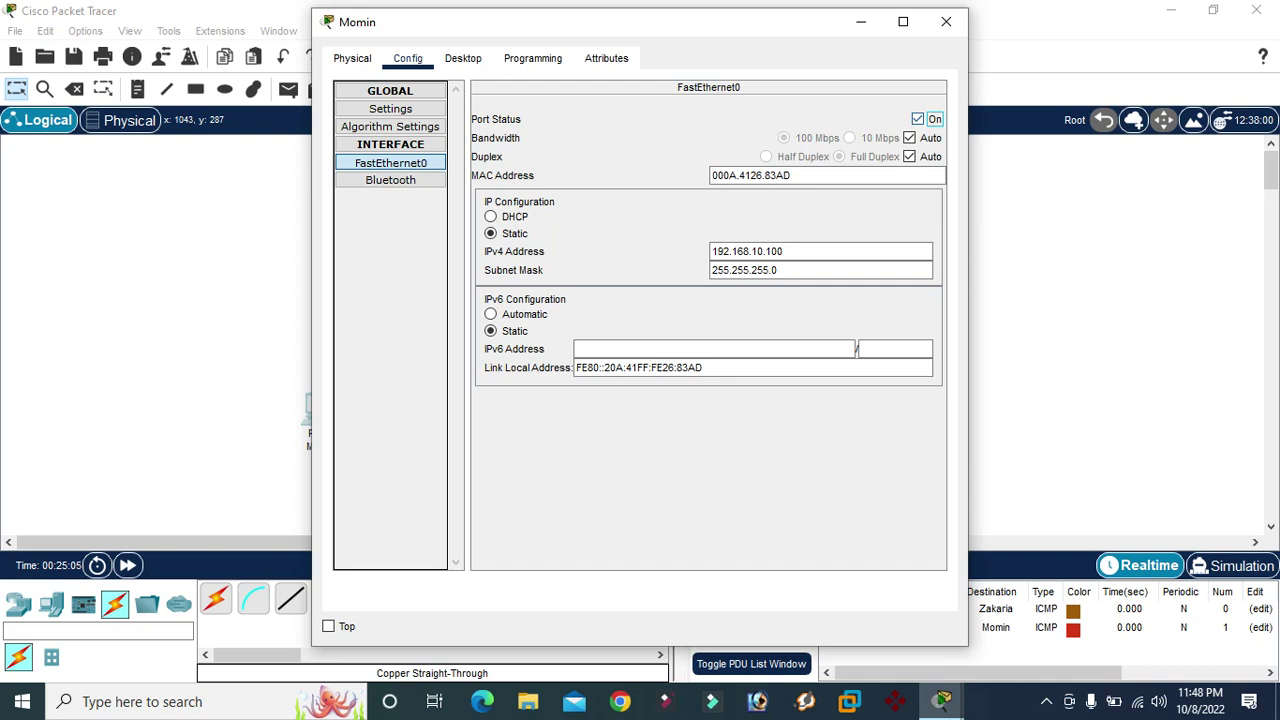
{"action": "left_click", "coordinate": [946, 21]}
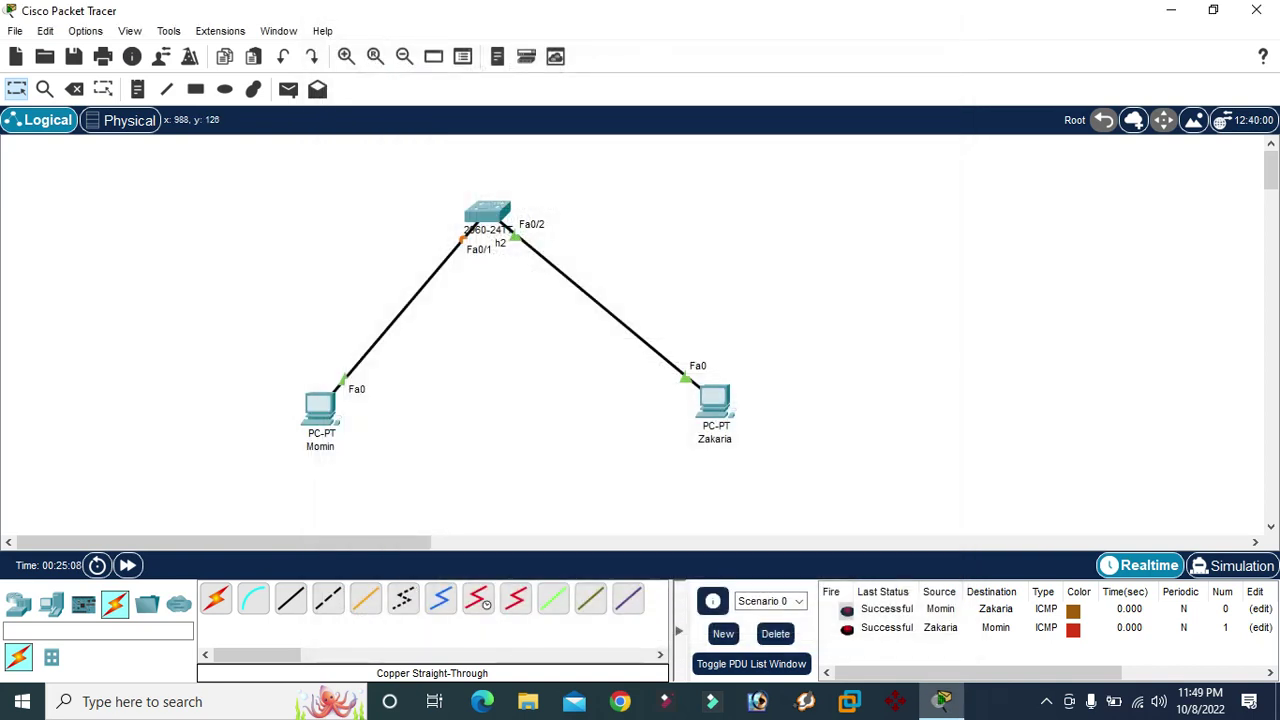
Step: Shift the PC on Fa0/1 slightly outward and add a third PC beside the PC on Fa0/2
{"action": "left_click_drag", "start_coordinate": [320, 408], "coordinate": [311, 418]}
{"action": "left_click", "coordinate": [51, 604]}
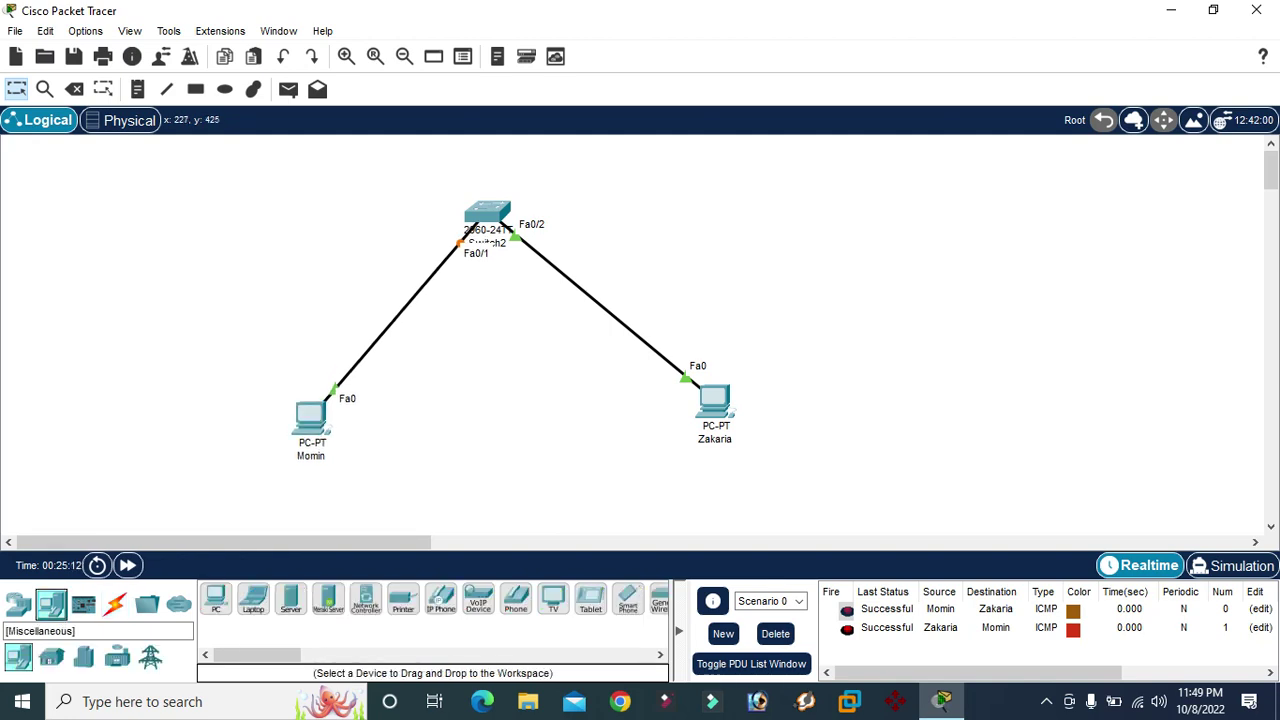
{"action": "left_click_drag", "start_coordinate": [215, 598], "coordinate": [826, 392]}
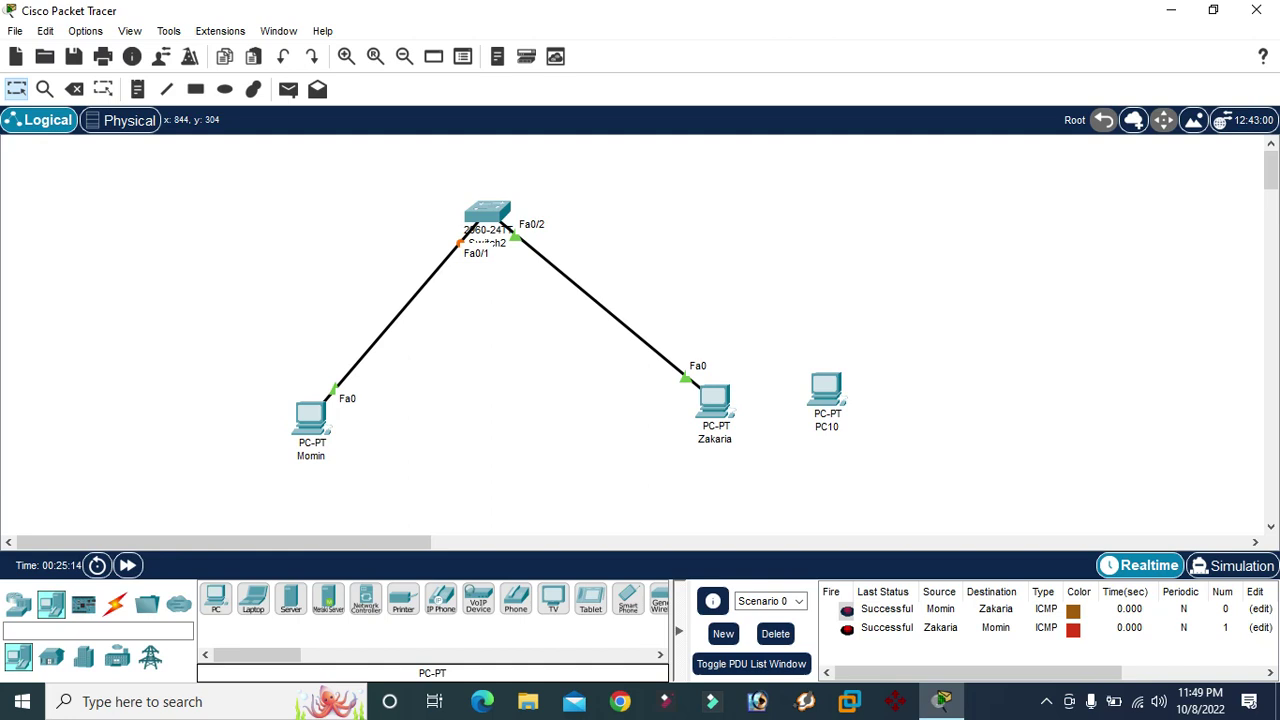
Step: Assign the new third PC the static IPv4 address 192.168.10.102 with subnet mask 255.255.255.0
{"action": "left_click", "coordinate": [826, 392]}
{"action": "left_click", "coordinate": [463, 58]}
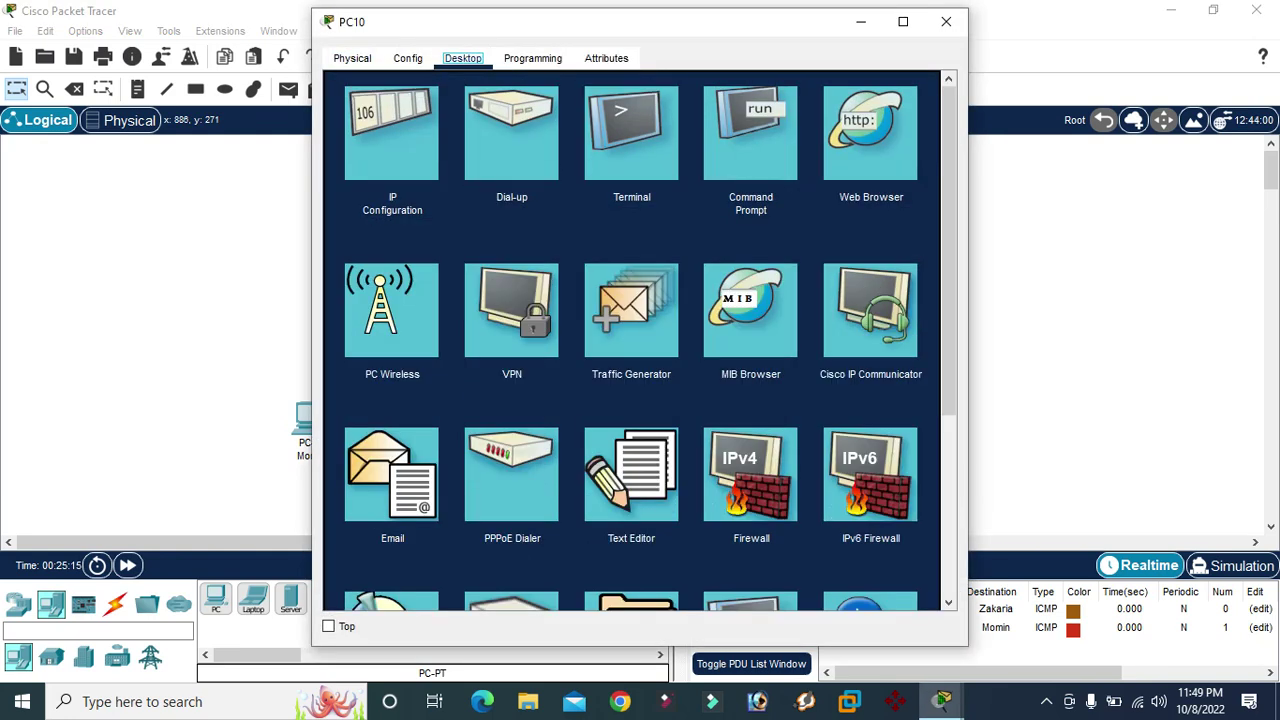
{"action": "left_click", "coordinate": [392, 133]}
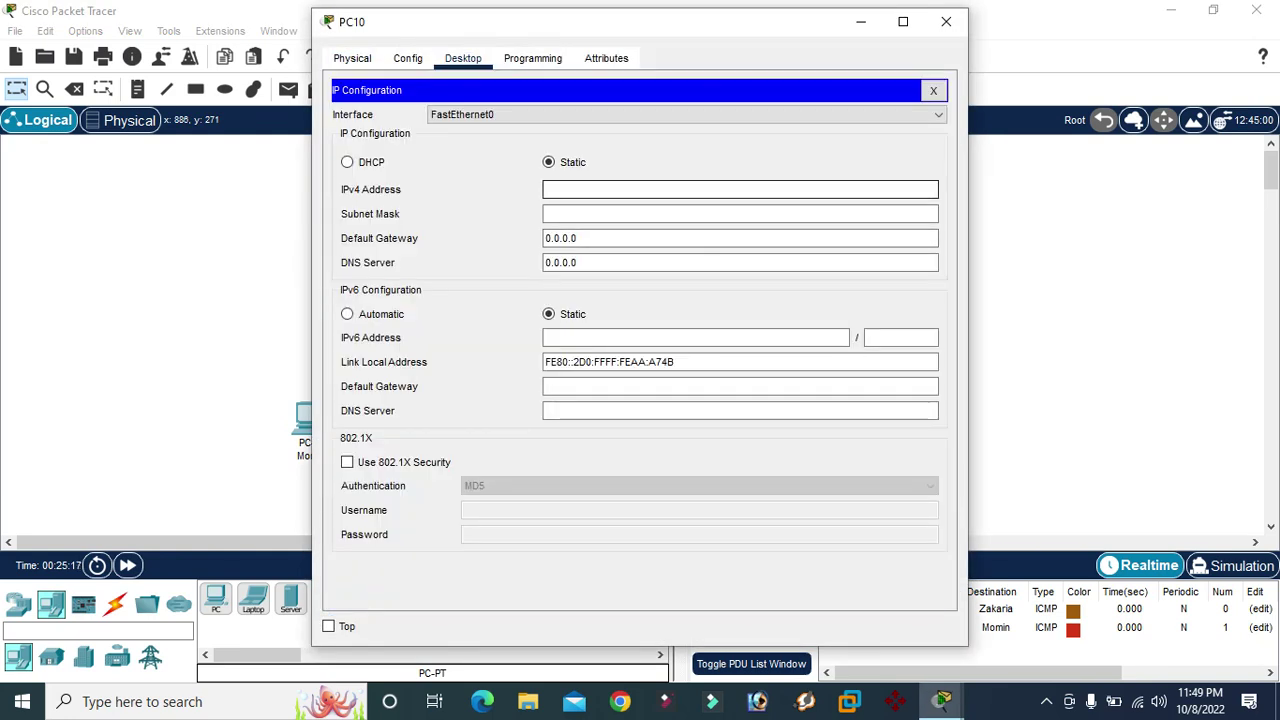
{"action": "type", "text": "192.168.10.100"}
{"action": "key", "text": "BackSpace"}
{"action": "type", "text": "2"}
{"action": "key", "text": "Tab"}
Step: Set the third PC's default gateway to 192.168.10.1 and close its configuration
{"action": "key", "text": "Tab"}
{"action": "key", "text": "ctrl+a"}
{"action": "type", "text": "192.168.10.100"}
{"action": "key", "text": "BackSpace"}
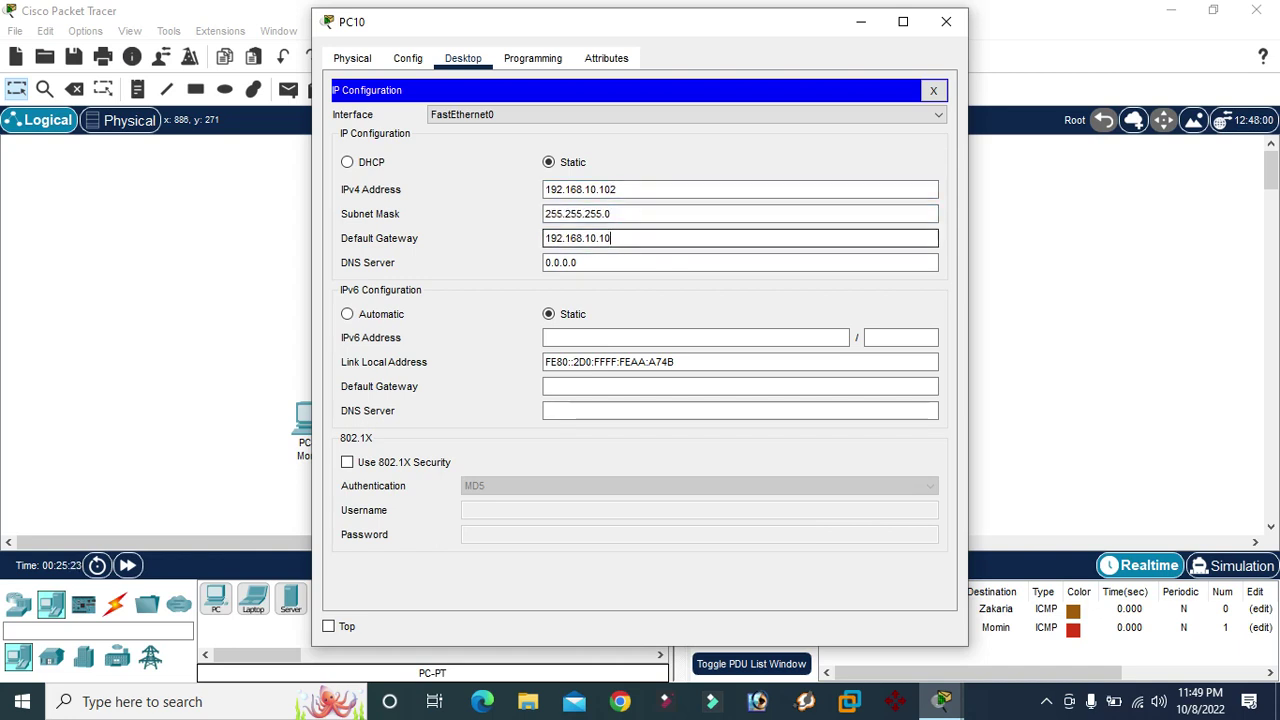
{"action": "key", "text": "BackSpace"}
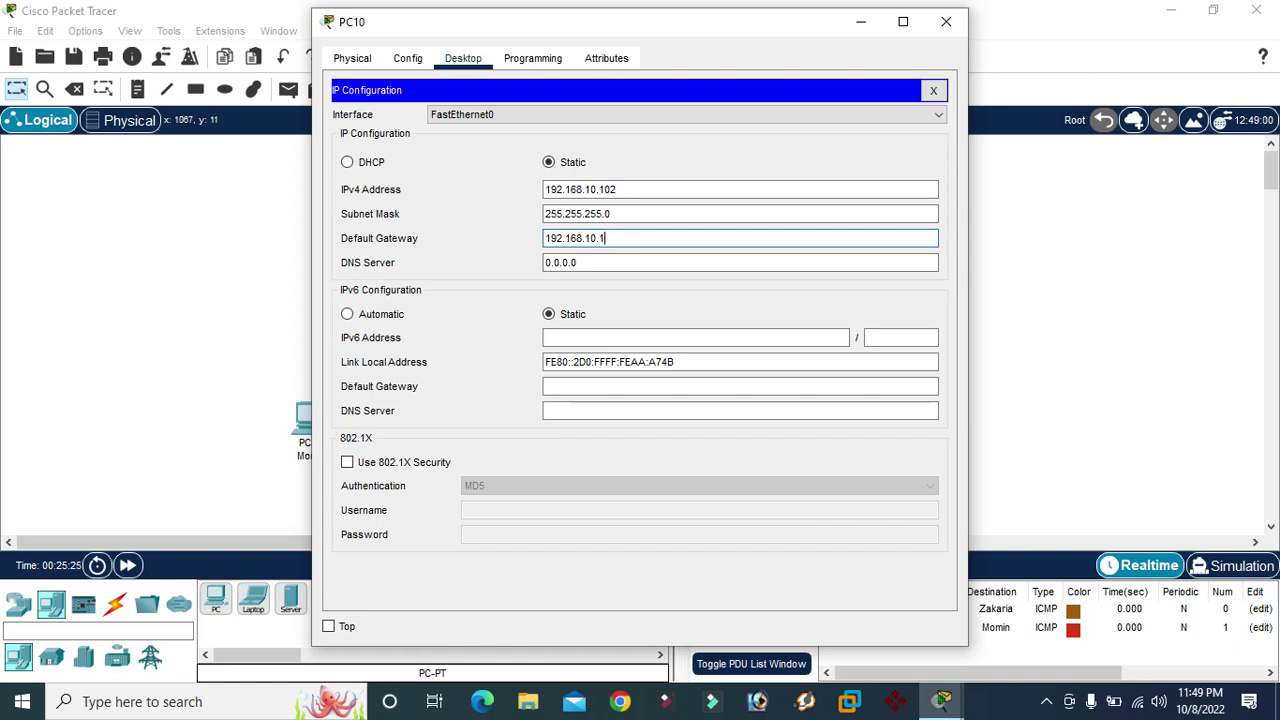
{"action": "left_click", "coordinate": [946, 21]}
Step: Connect switch port Fa0/13 to the third PC's FastEthernet0 port with a copper straight-through cable
{"action": "left_click", "coordinate": [115, 603]}
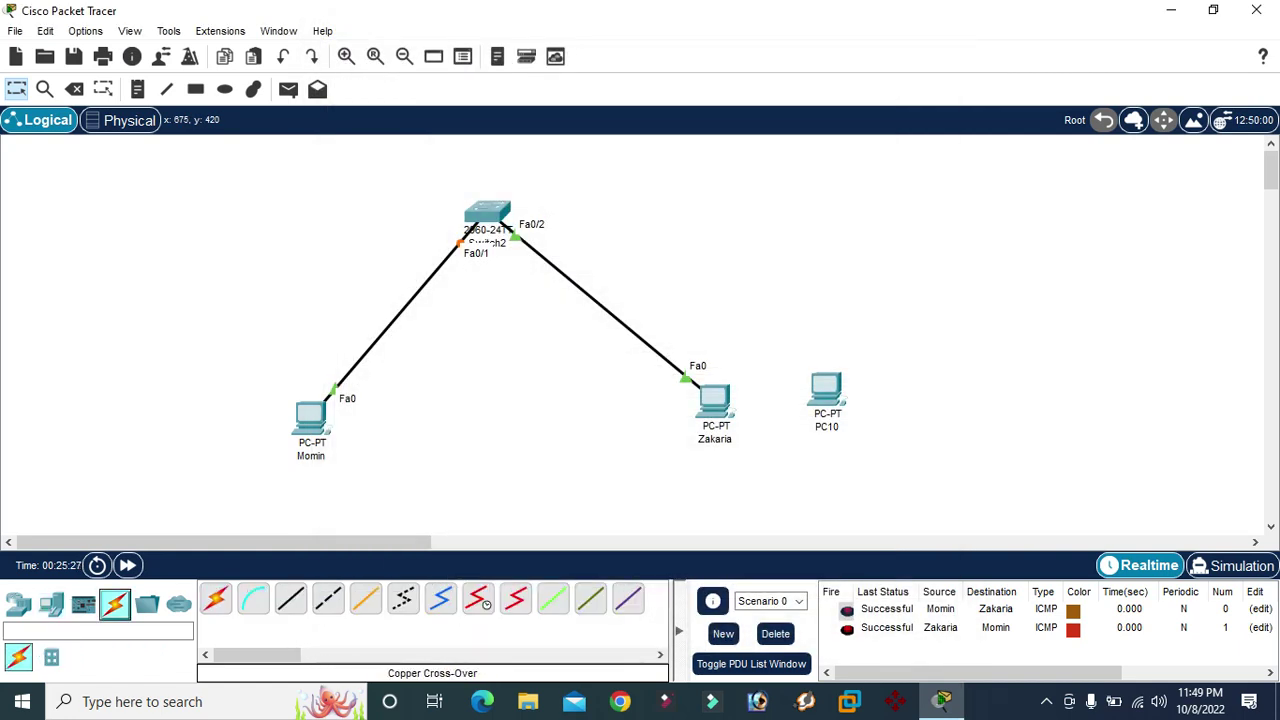
{"action": "left_click", "coordinate": [290, 598]}
{"action": "left_click", "coordinate": [487, 214]}
{"action": "left_click", "coordinate": [565, 240]}
{"action": "left_click", "coordinate": [826, 390]}
{"action": "left_click", "coordinate": [871, 458]}
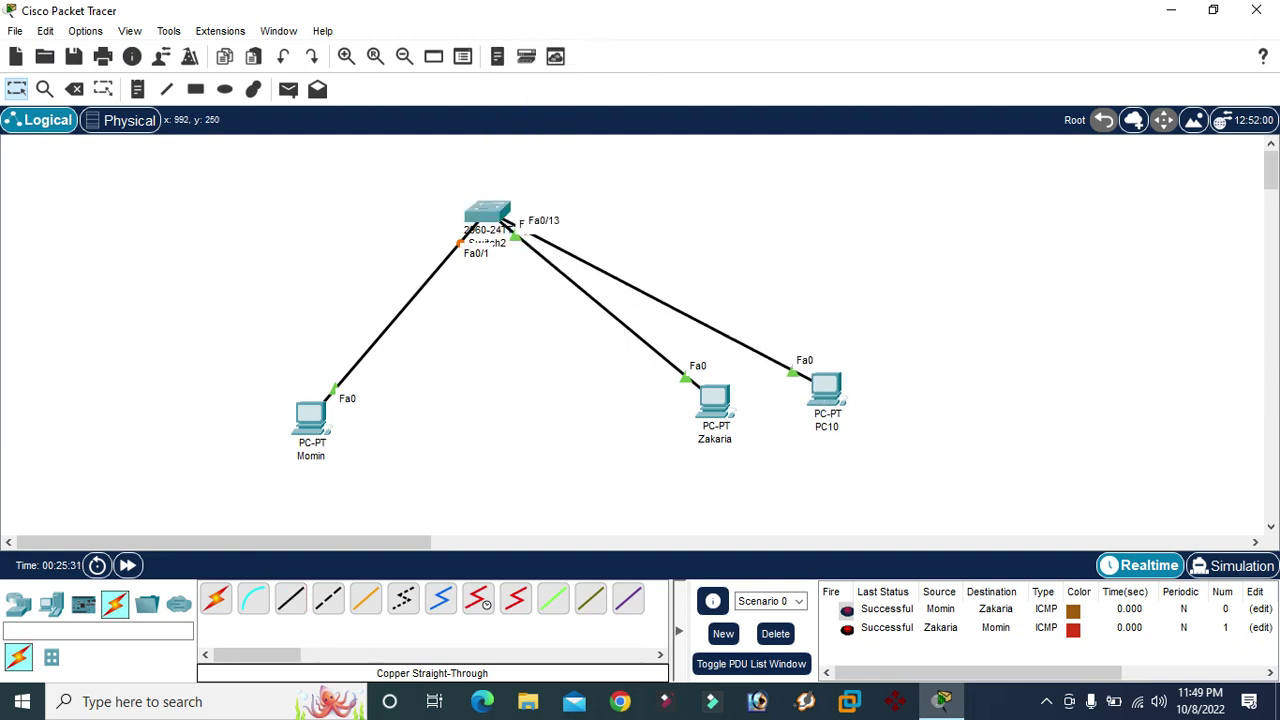
Step: Send a simple PDU from PC10 to the PC on Fa0/2
{"action": "left_click", "coordinate": [288, 89]}
{"action": "left_click", "coordinate": [826, 390]}
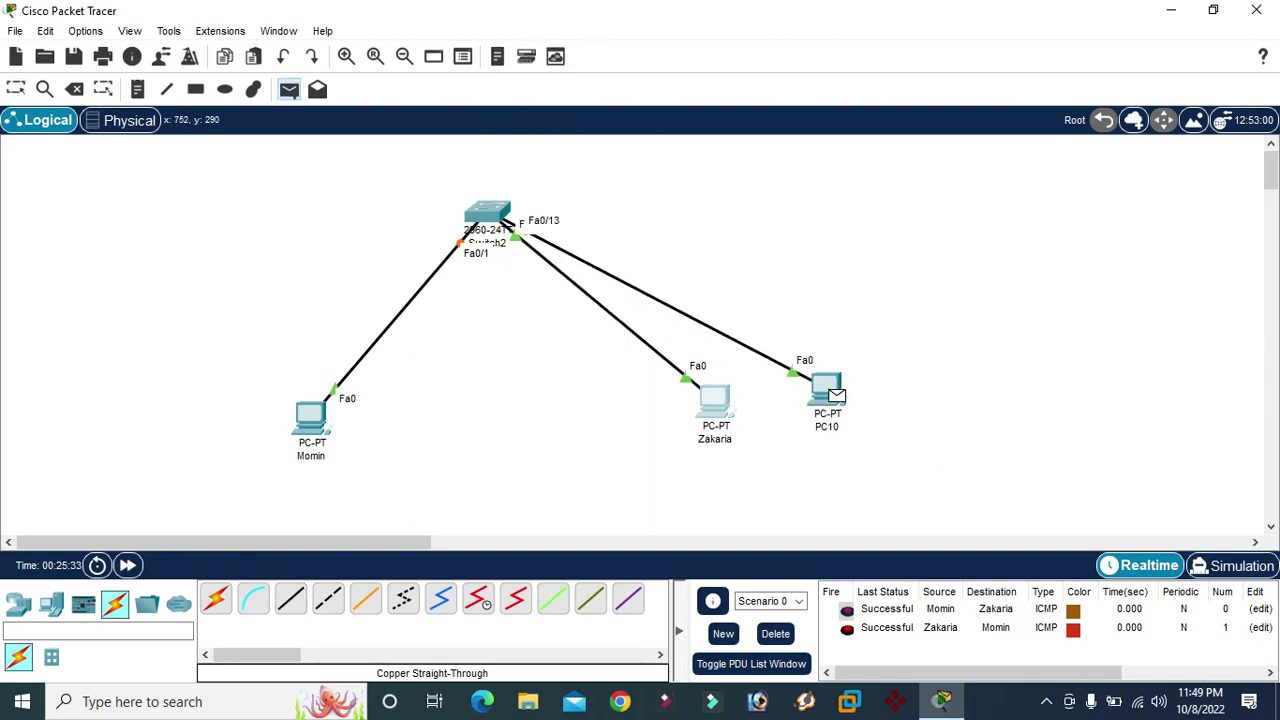
{"action": "left_click", "coordinate": [714, 401]}
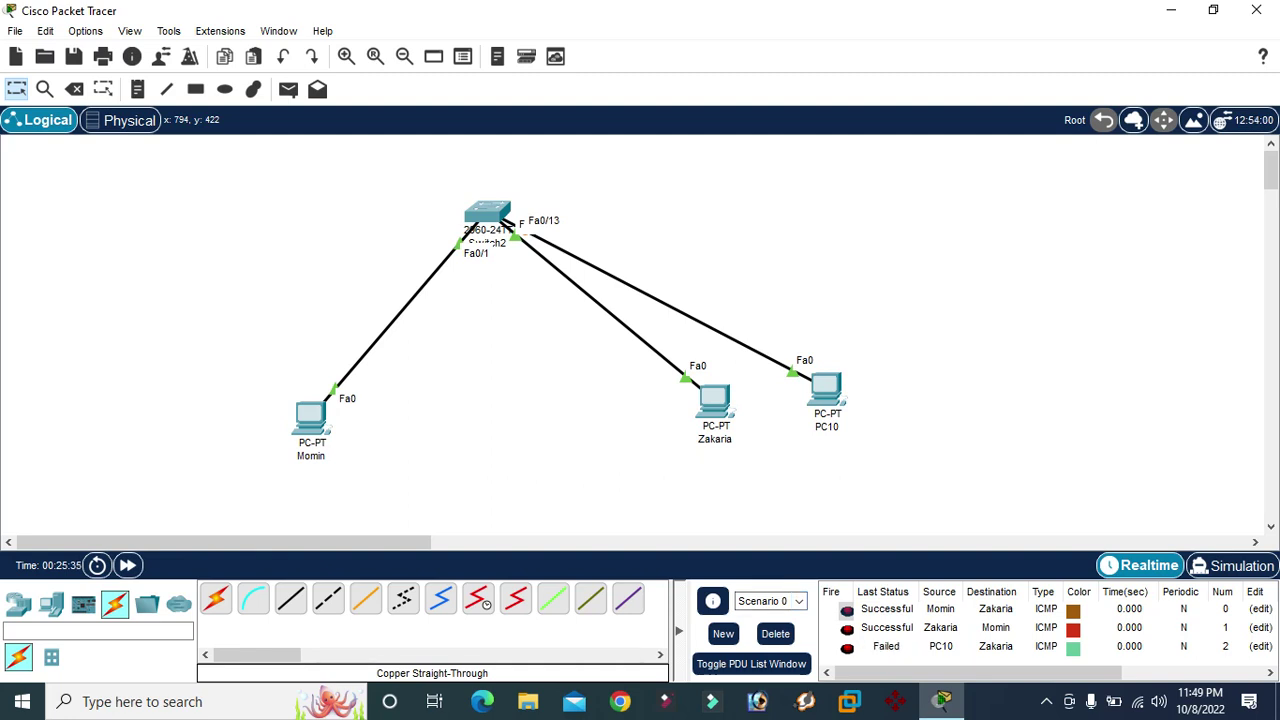
Step: Send a simple PDU from the PC on Fa0/2 to PC10
{"action": "left_click", "coordinate": [540, 542]}
{"action": "scroll", "coordinate": [640, 340], "scroll_direction": "left", "scroll_amount": 5}
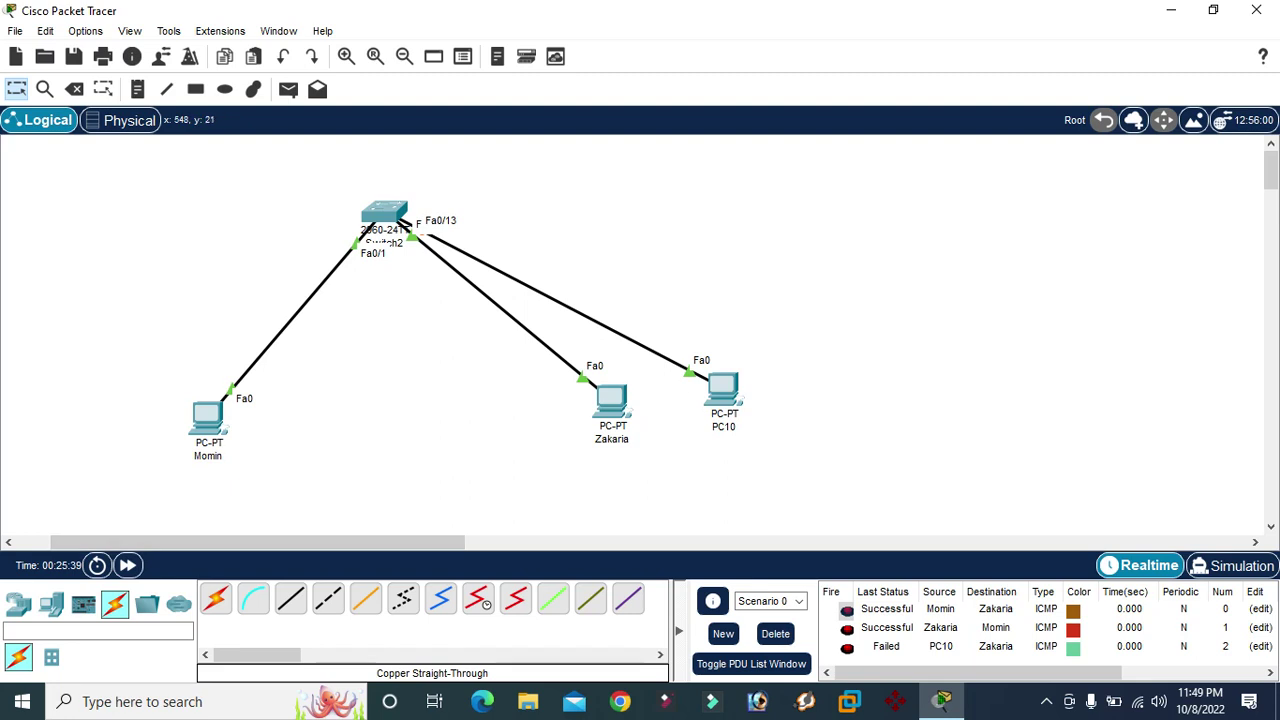
{"action": "left_click", "coordinate": [288, 89]}
{"action": "left_click", "coordinate": [612, 402]}
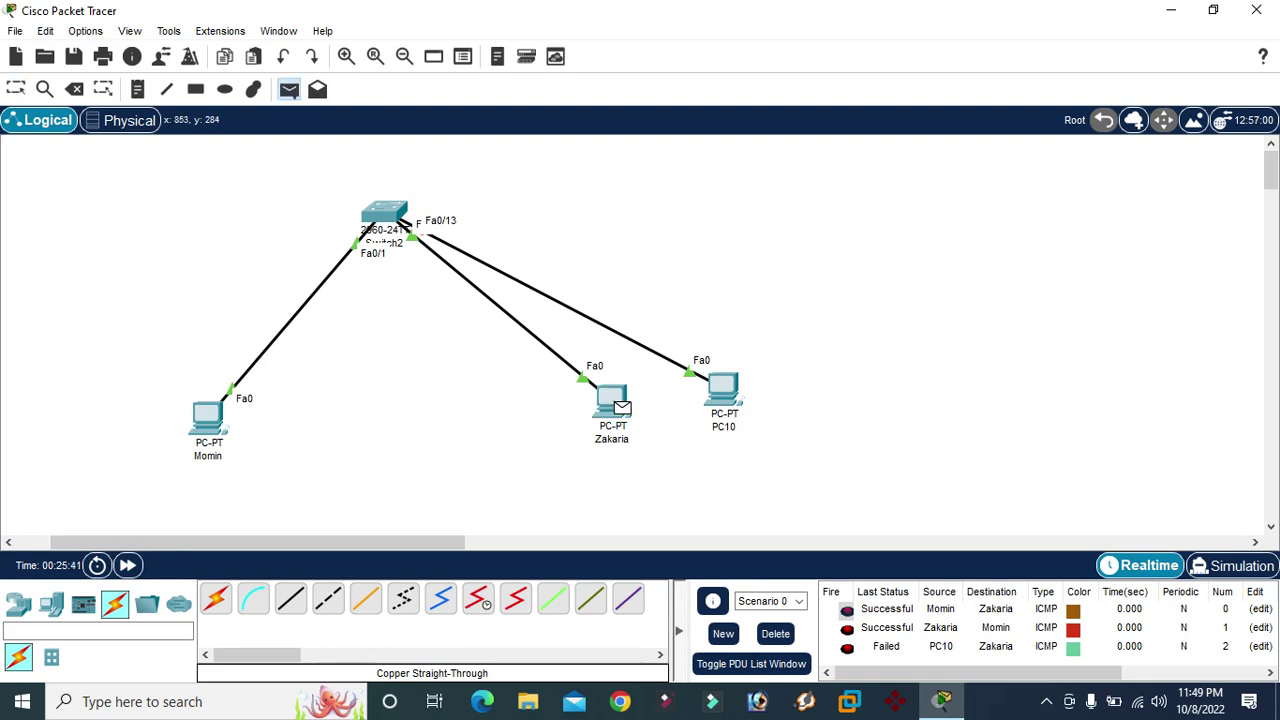
{"action": "left_click", "coordinate": [718, 398]}
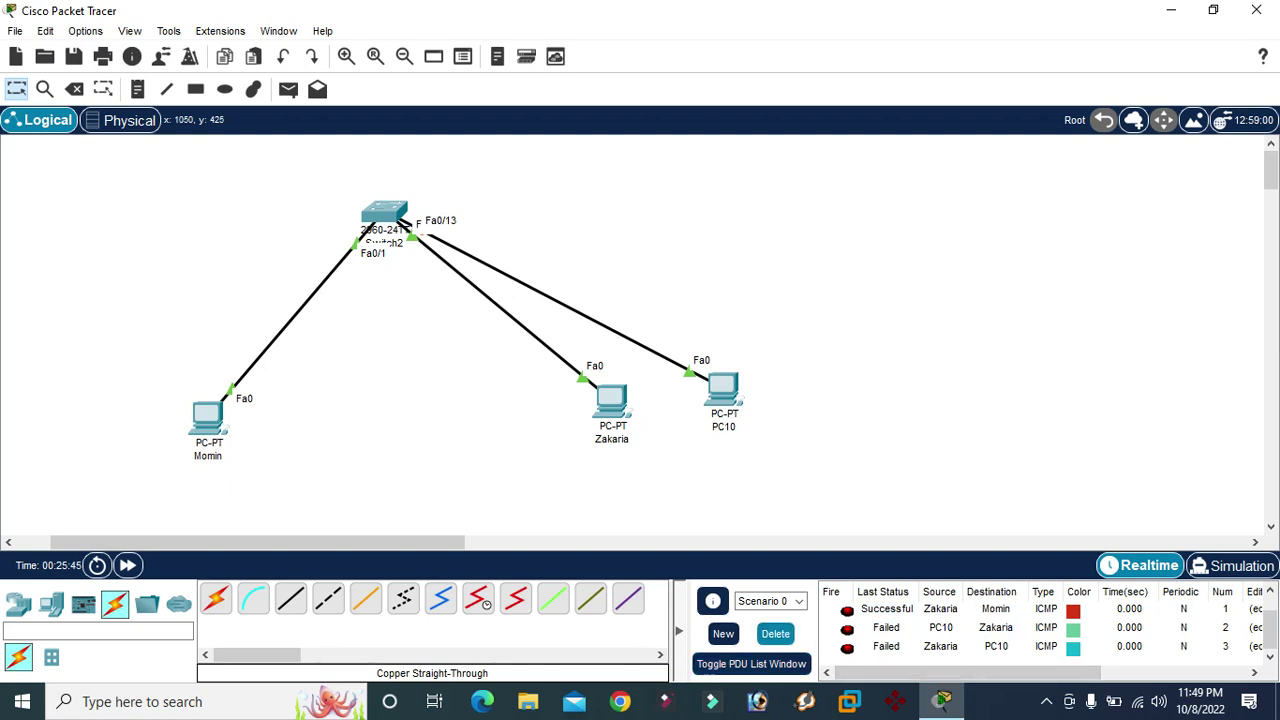
Step: Delete the current scenario's PDU entries and check PC10's IP configuration
{"action": "left_click", "coordinate": [775, 633]}
{"action": "left_click", "coordinate": [722, 390]}
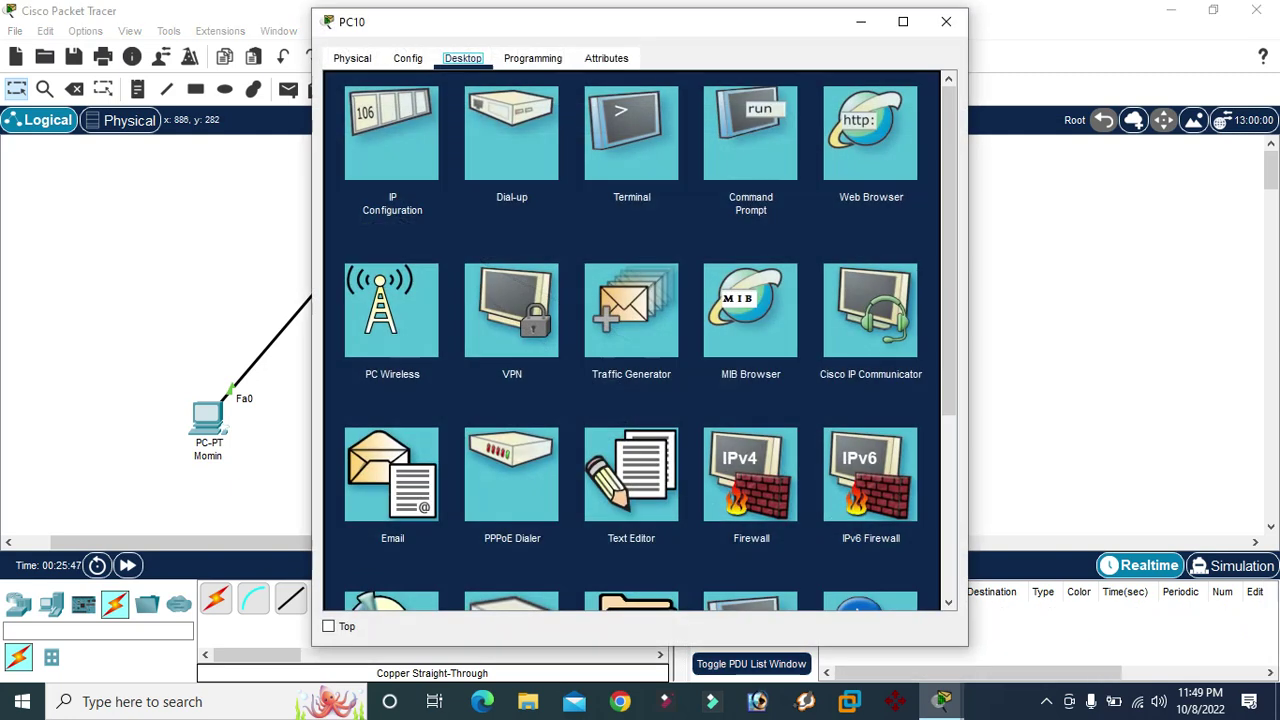
{"action": "left_click", "coordinate": [391, 133]}
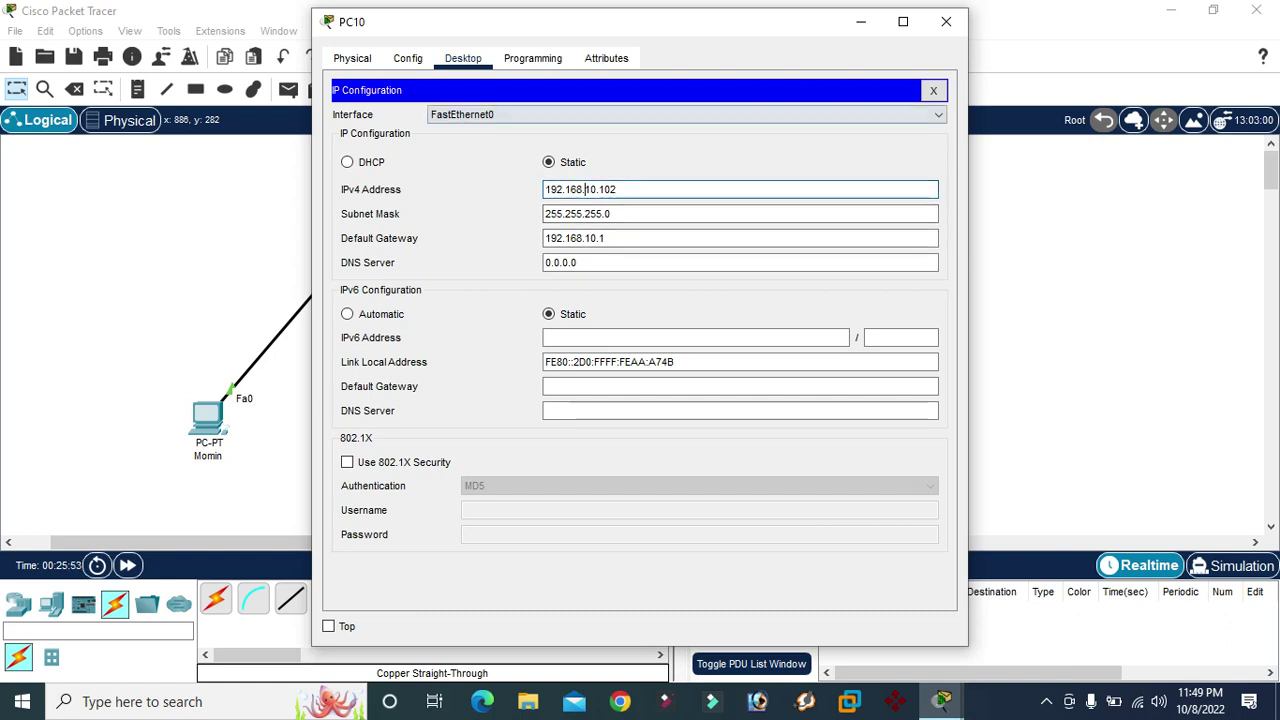
{"action": "left_click", "coordinate": [946, 21]}
Step: Check the IP configuration of the PC connected to Fa0/2, then close its window
{"action": "left_click", "coordinate": [610, 400]}
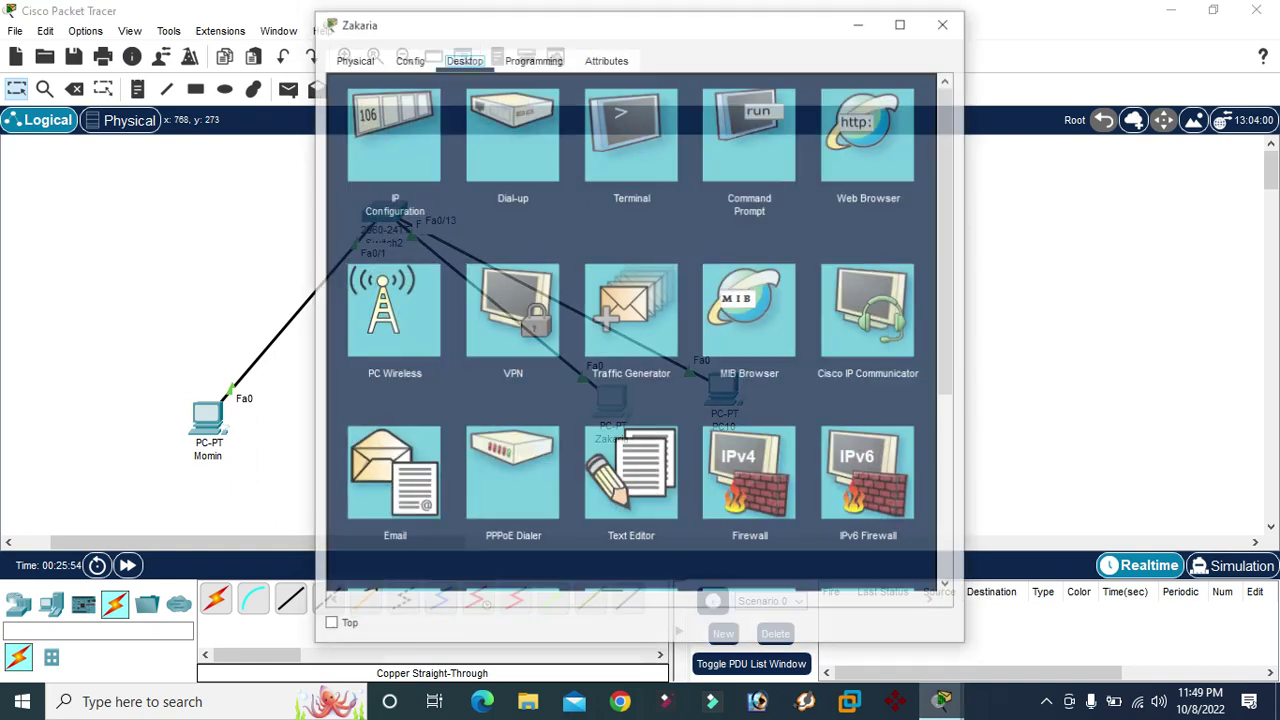
{"action": "left_click", "coordinate": [391, 133]}
{"action": "left_click", "coordinate": [596, 189]}
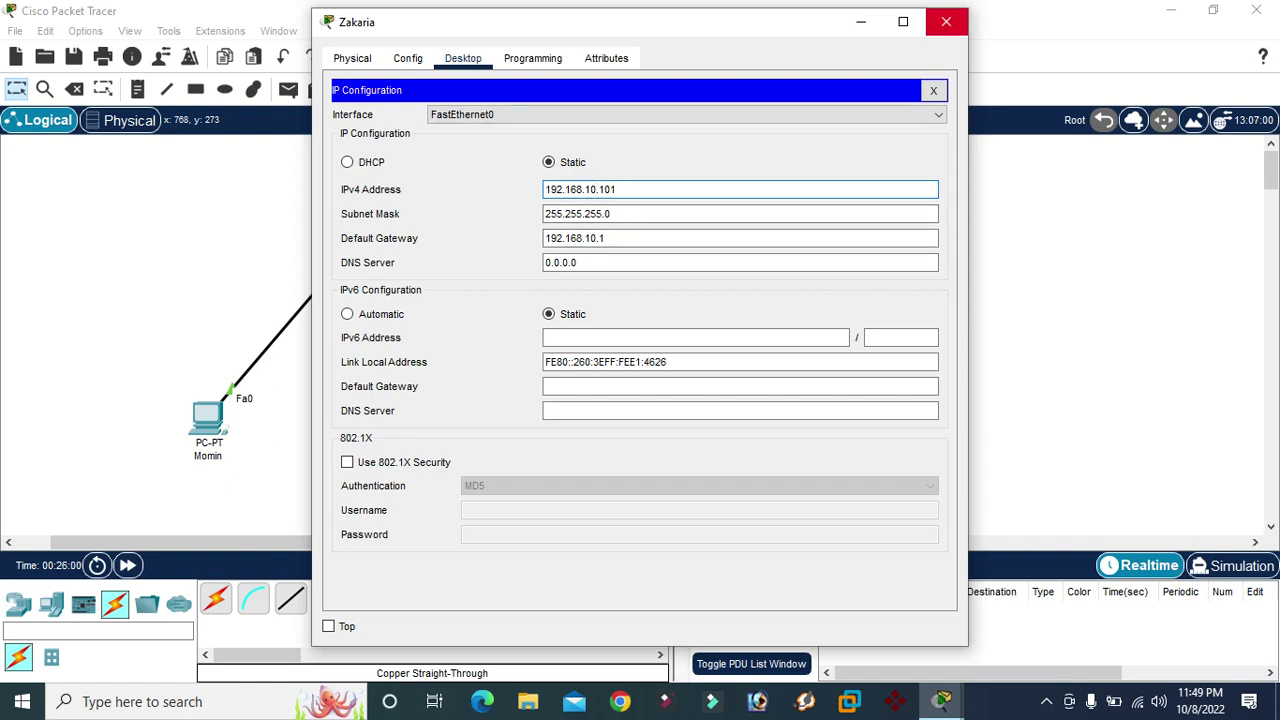
{"action": "left_click", "coordinate": [946, 21]}
Step: Move the PC on Fa0/2 midway between the other two PCs and send a simple PDU from it to PC10
{"action": "left_click_drag", "start_coordinate": [611, 400], "coordinate": [488, 425]}
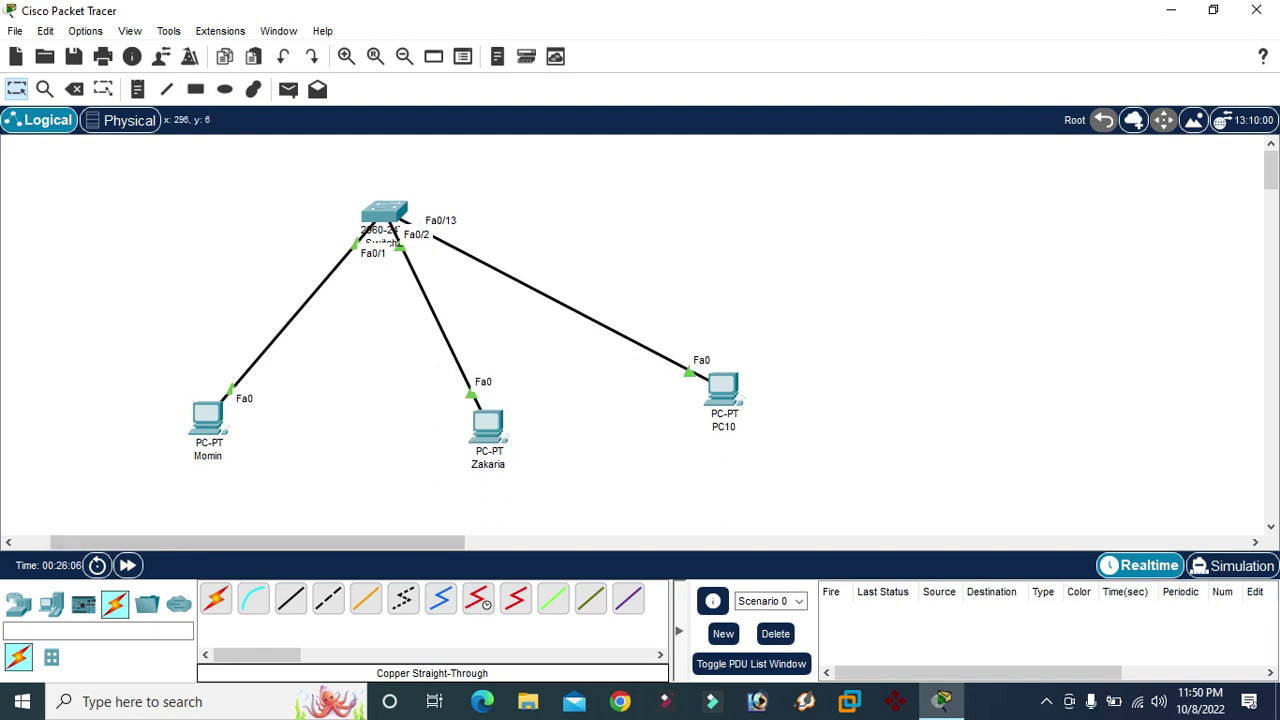
{"action": "left_click", "coordinate": [288, 89]}
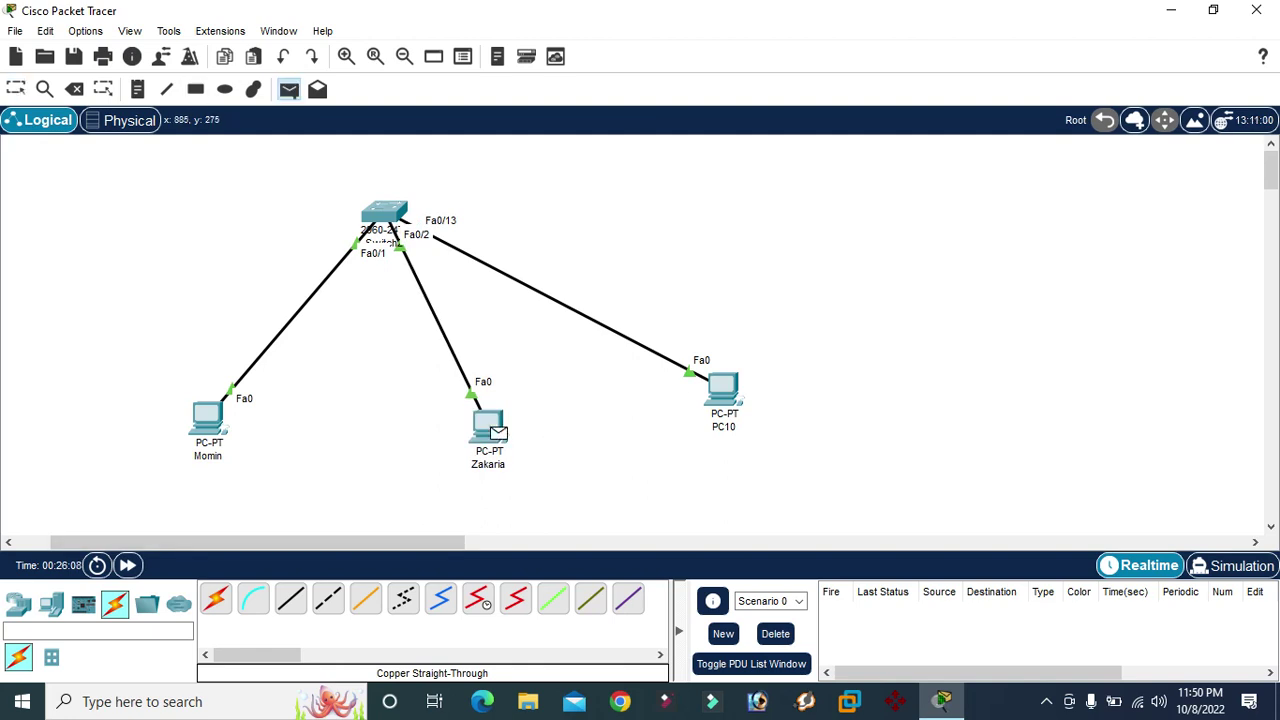
{"action": "left_click", "coordinate": [488, 427]}
{"action": "left_click", "coordinate": [722, 389]}
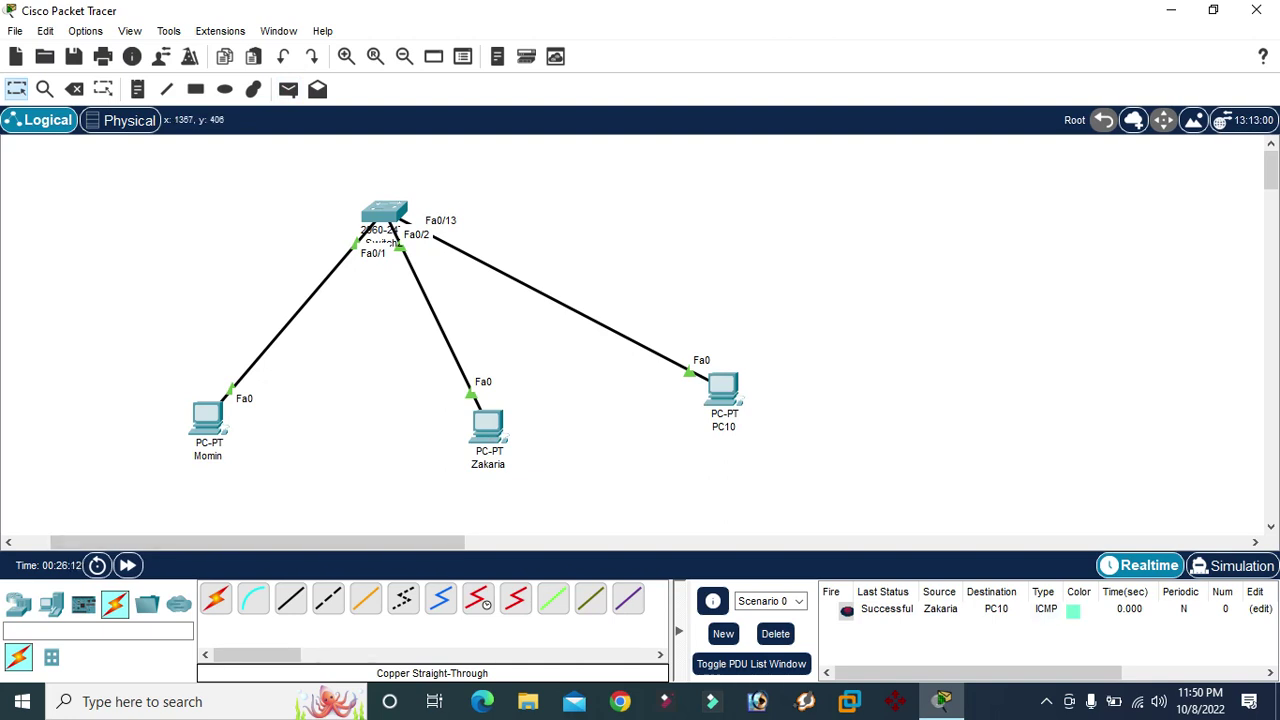
Step: Play the PDU's path to PC10 in Simulation mode and return to Realtime mode
{"action": "left_click", "coordinate": [1232, 565]}
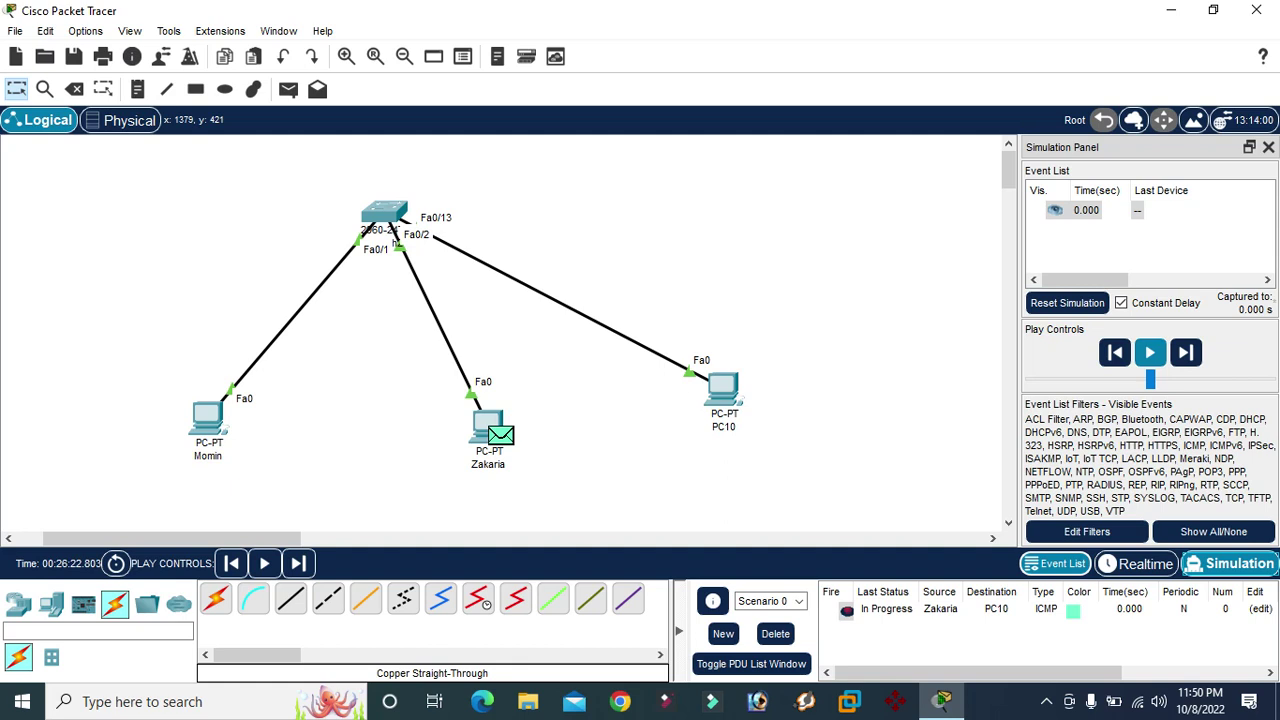
{"action": "left_click", "coordinate": [1149, 352]}
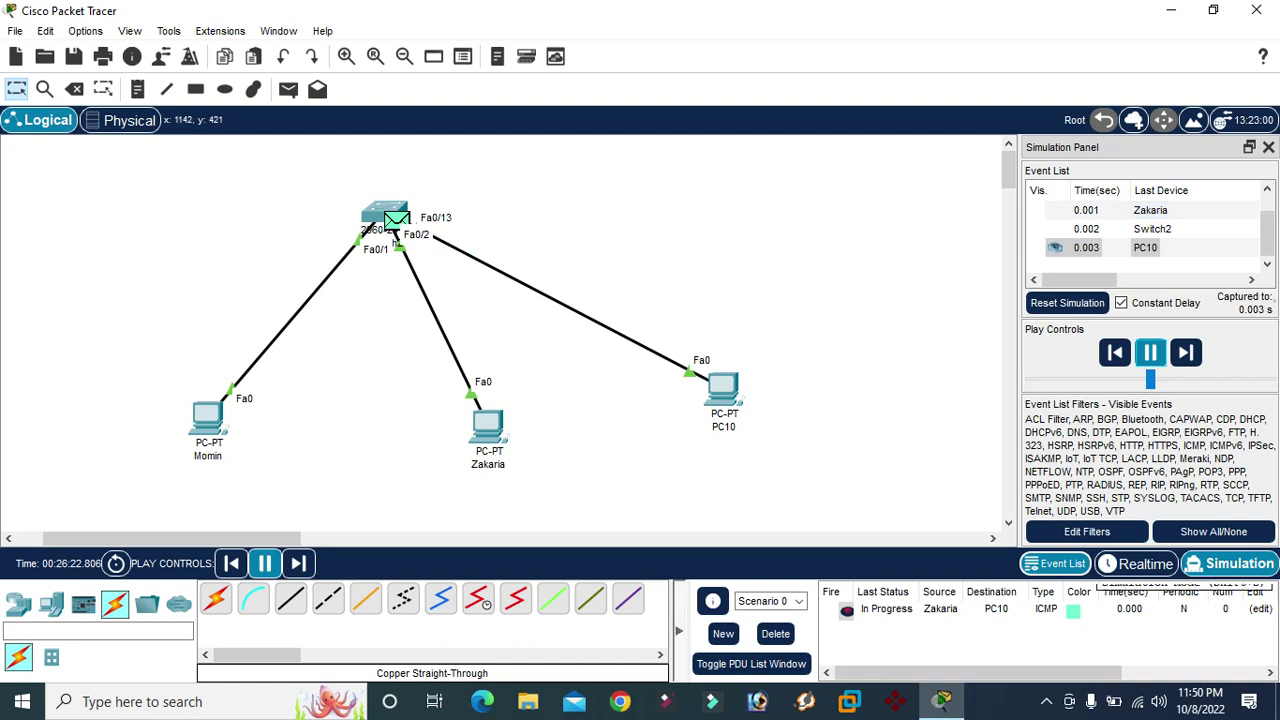
{"action": "left_click", "coordinate": [1140, 564]}
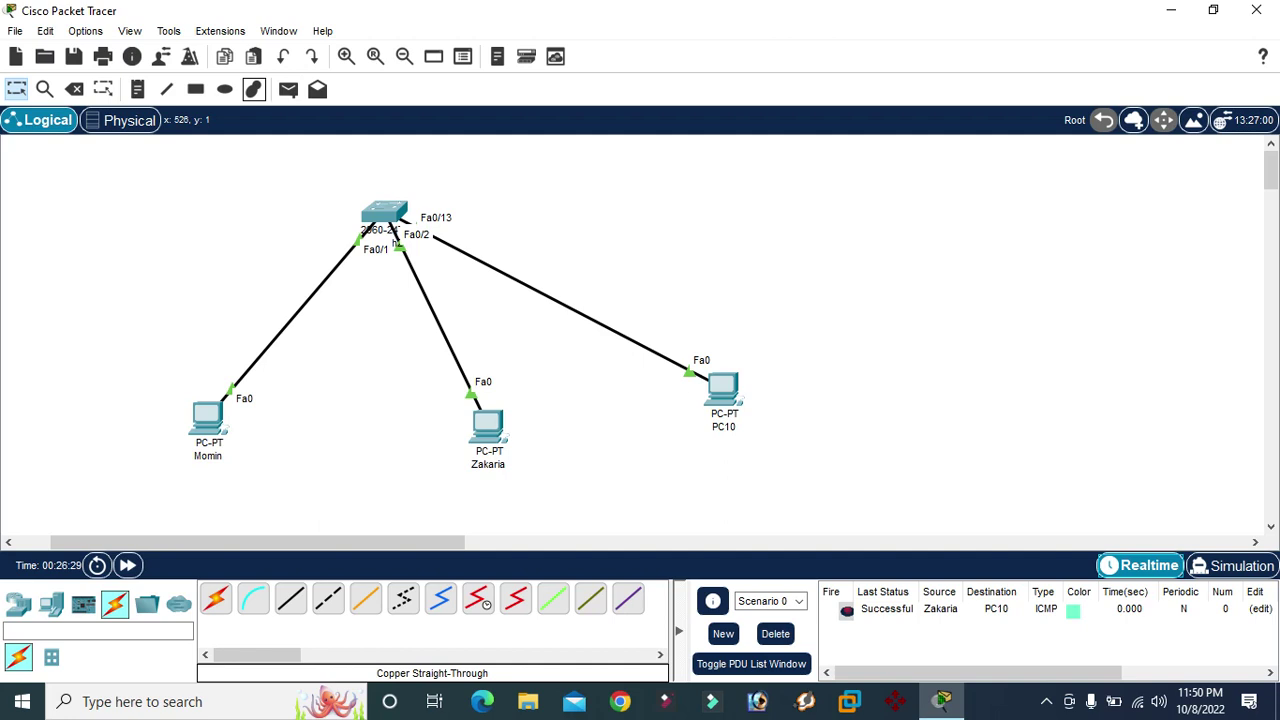
Step: Draw an unfilled black-outlined ellipse around the switch and a yellow-filled ellipse around PC10
{"action": "left_click", "coordinate": [225, 89]}
{"action": "mouse_move", "coordinate": [311, 166]}
{"action": "left_mouse_down"}
{"action": "mouse_move", "coordinate": [415, 293]}
{"action": "mouse_move", "coordinate": [480, 308]}
{"action": "left_mouse_up"}
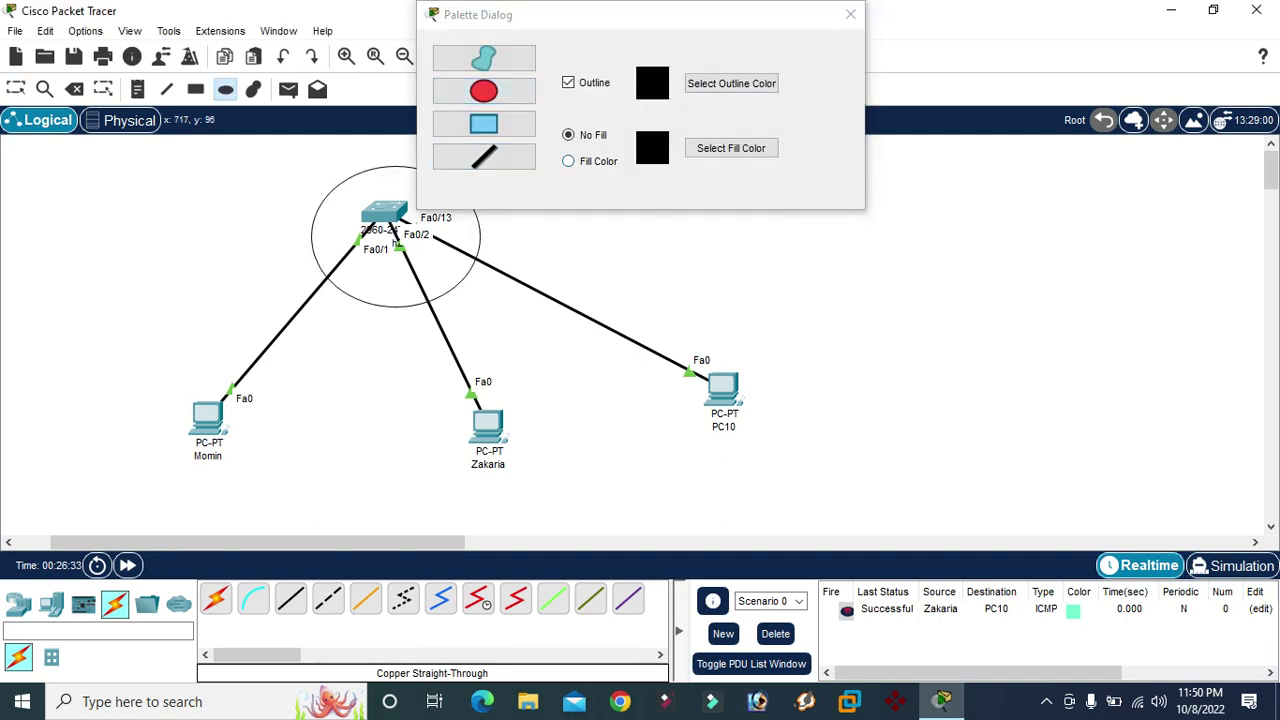
{"action": "left_click", "coordinate": [568, 161]}
{"action": "left_click", "coordinate": [731, 148]}
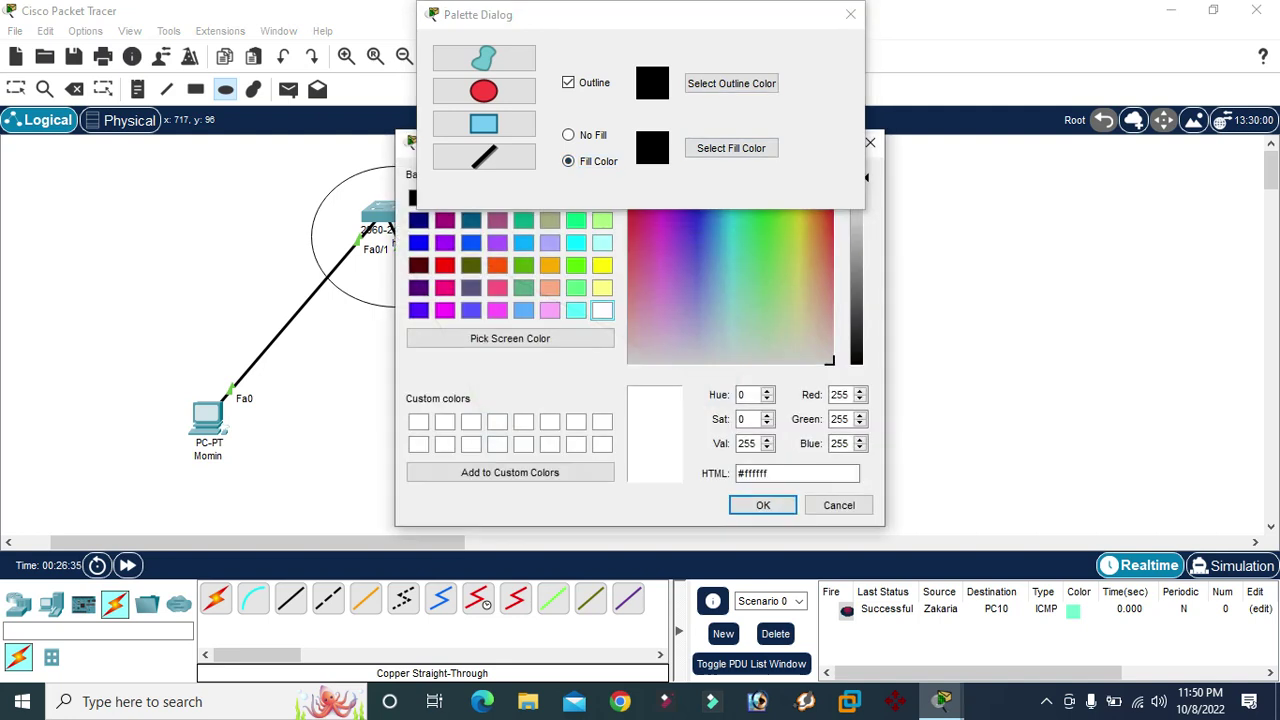
{"action": "left_click", "coordinate": [601, 265]}
{"action": "left_click", "coordinate": [763, 505]}
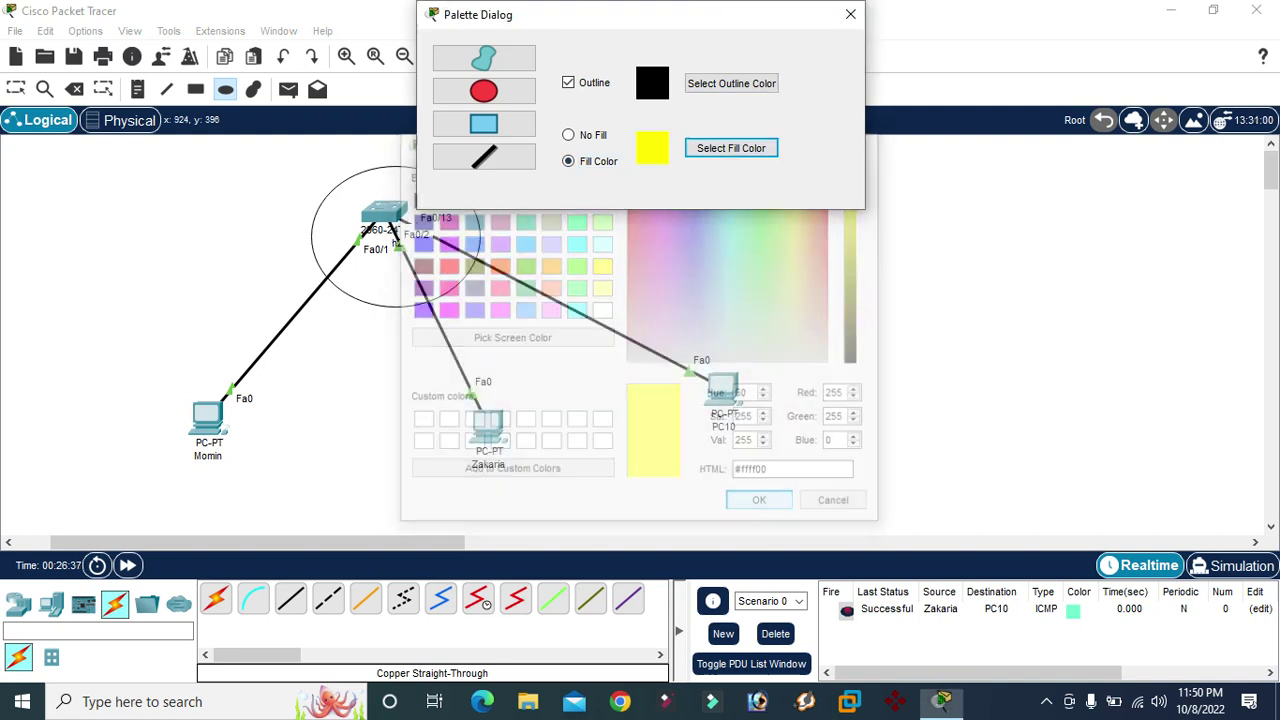
{"action": "left_click_drag", "start_coordinate": [634, 320], "coordinate": [804, 472]}
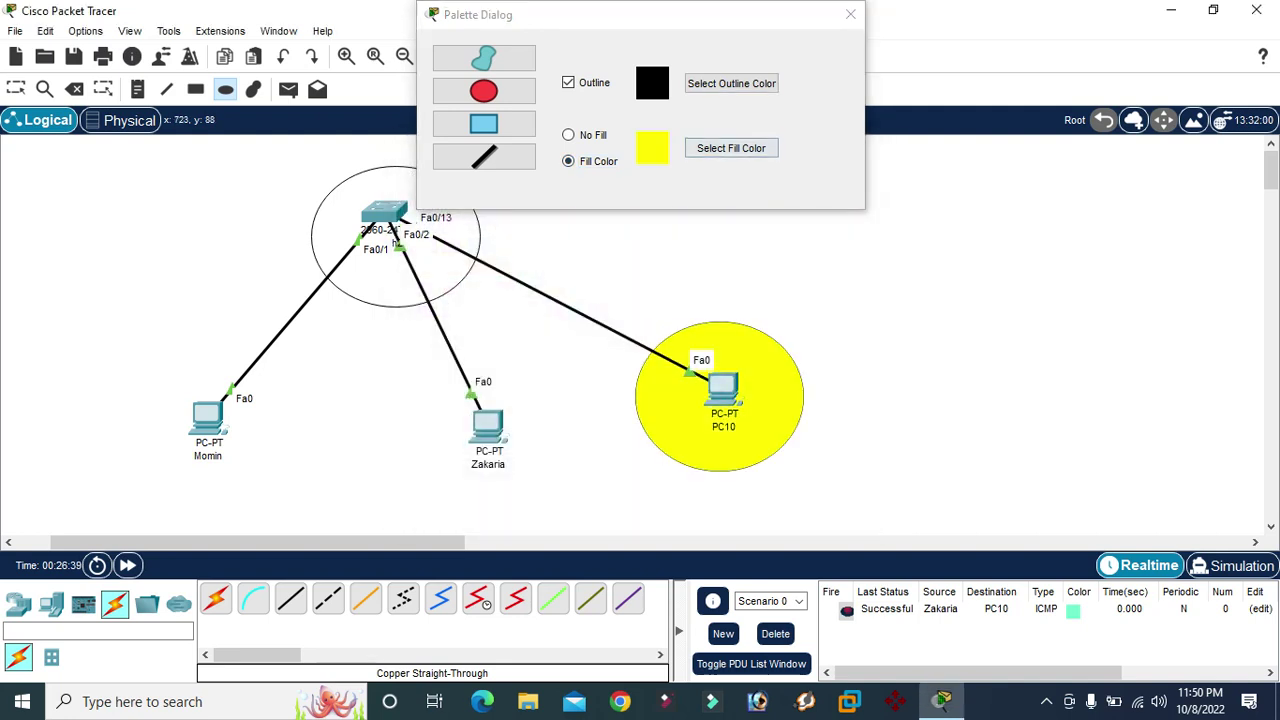
Step: Draw ellipses filled with cyan #55ffff around the PCs on Fa0/2 and Fa0/1
{"action": "left_click", "coordinate": [731, 148]}
{"action": "left_click", "coordinate": [717, 264]}
{"action": "left_click", "coordinate": [576, 310]}
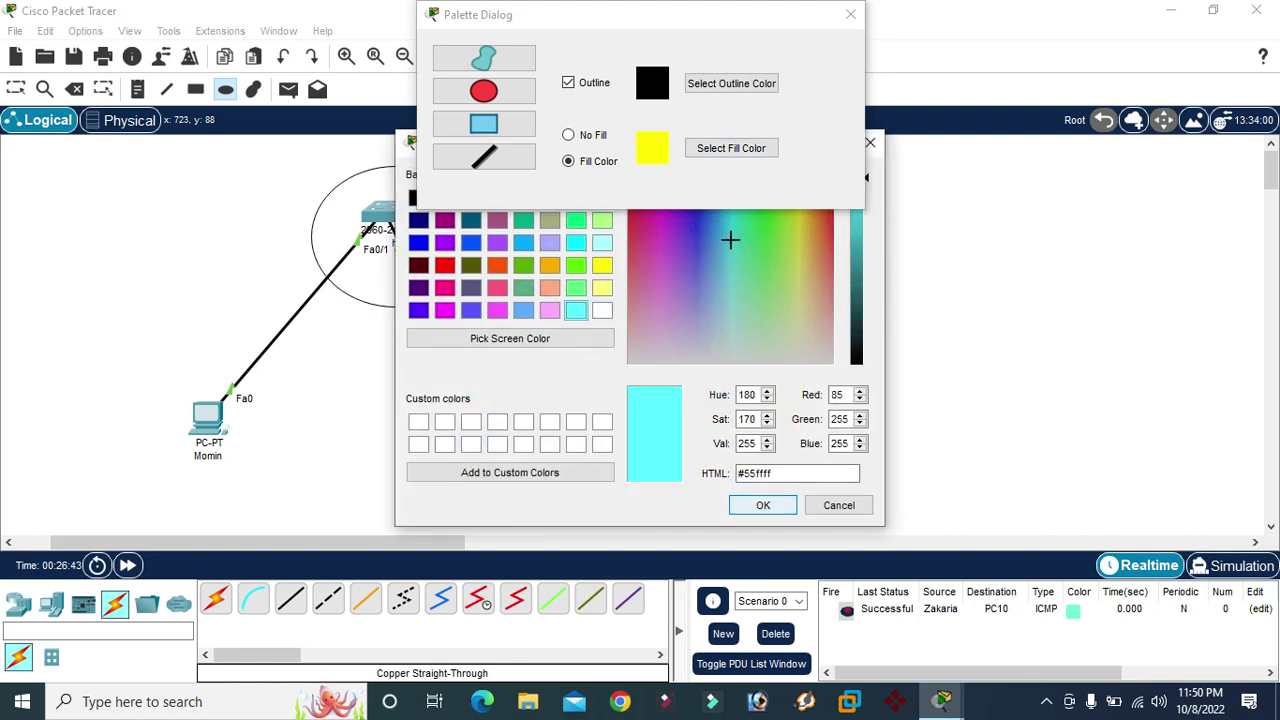
{"action": "left_click", "coordinate": [763, 505]}
{"action": "left_click_drag", "start_coordinate": [396, 360], "coordinate": [570, 518]}
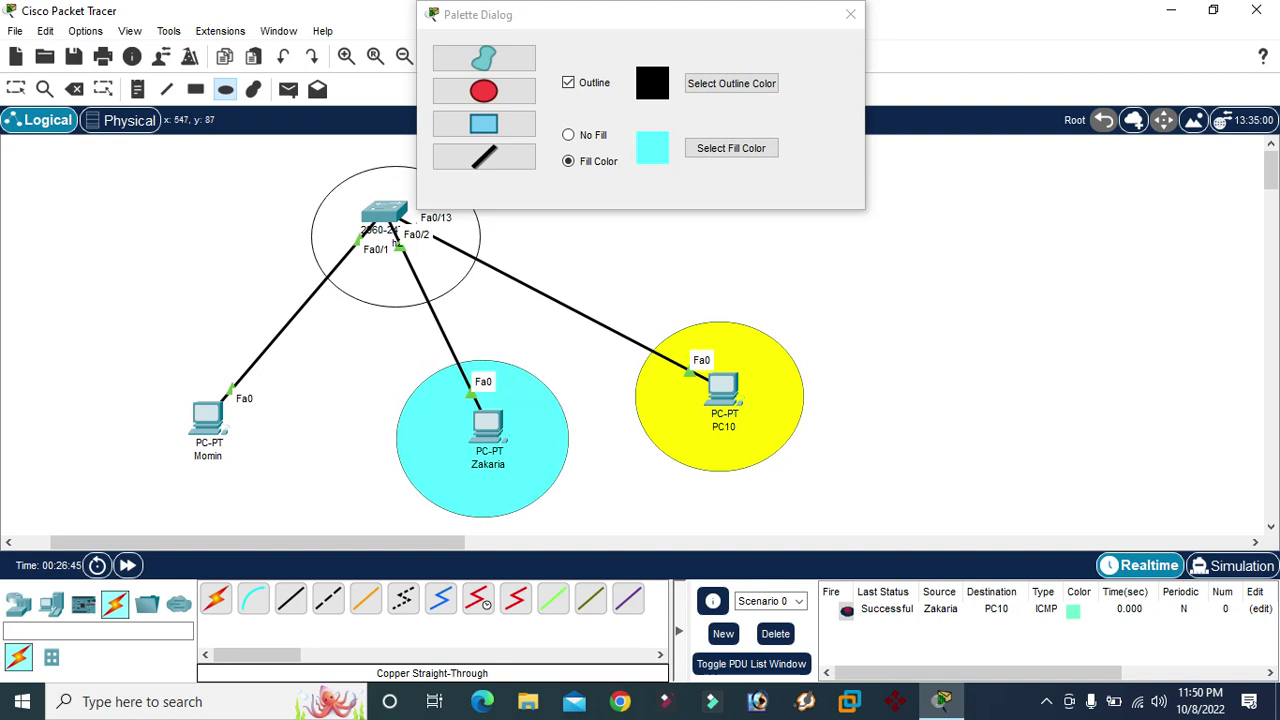
{"action": "left_click_drag", "start_coordinate": [76, 342], "coordinate": [306, 518]}
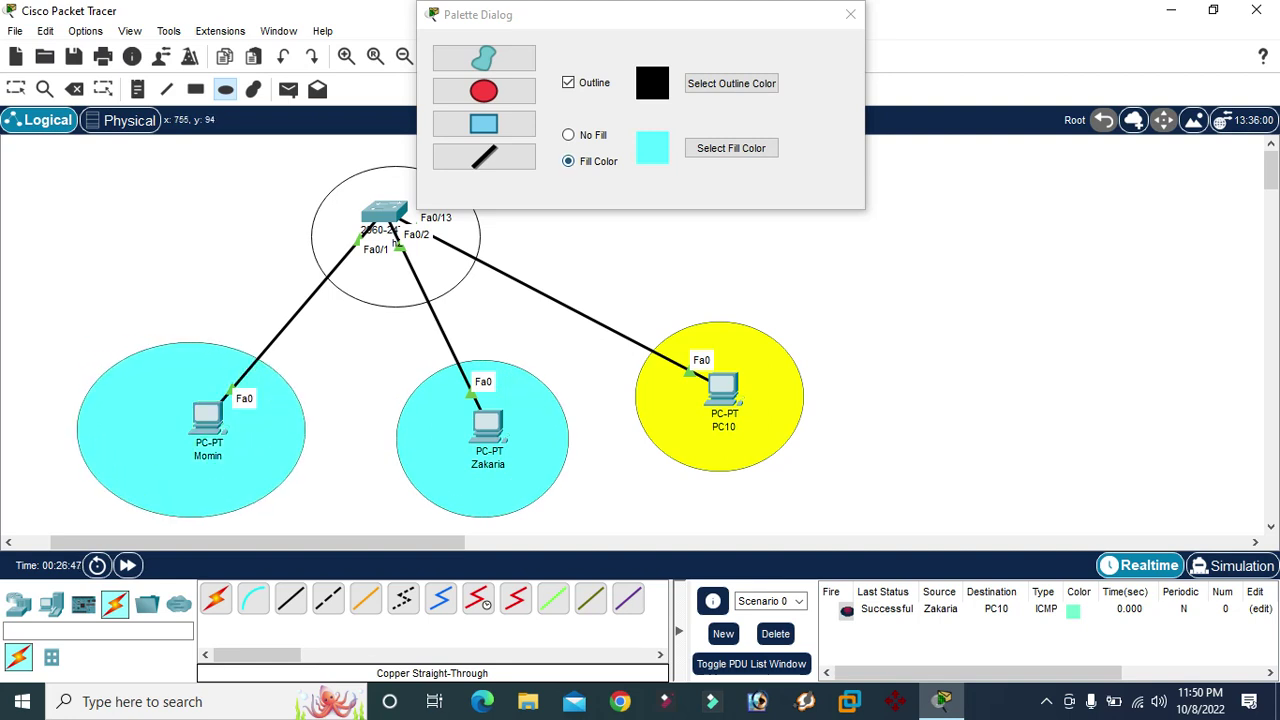
Step: Draw an unfilled black-outlined rectangle just above PC10's ellipse
{"action": "left_click", "coordinate": [569, 134]}
{"action": "left_click", "coordinate": [484, 123]}
{"action": "left_click_drag", "start_coordinate": [618, 242], "coordinate": [774, 308]}
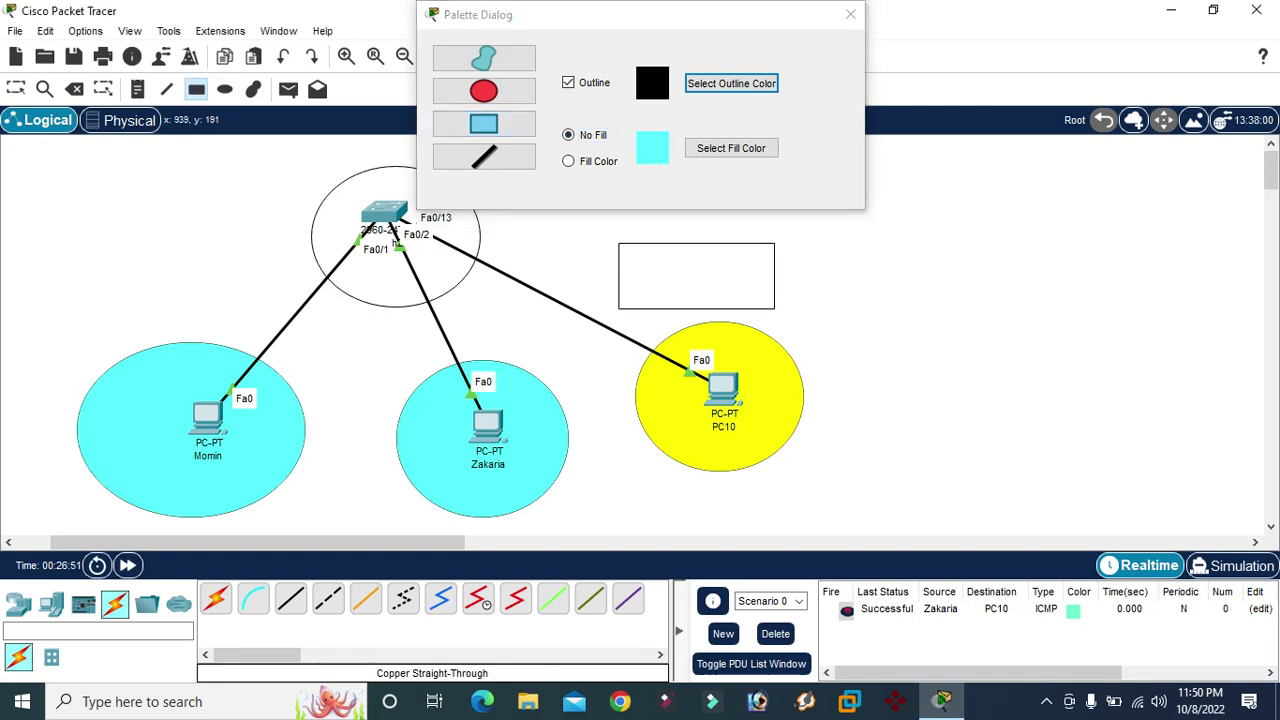
Step: Try to draw a rectangle with yellow fill #ffff00 around the switch
{"action": "left_click", "coordinate": [731, 148]}
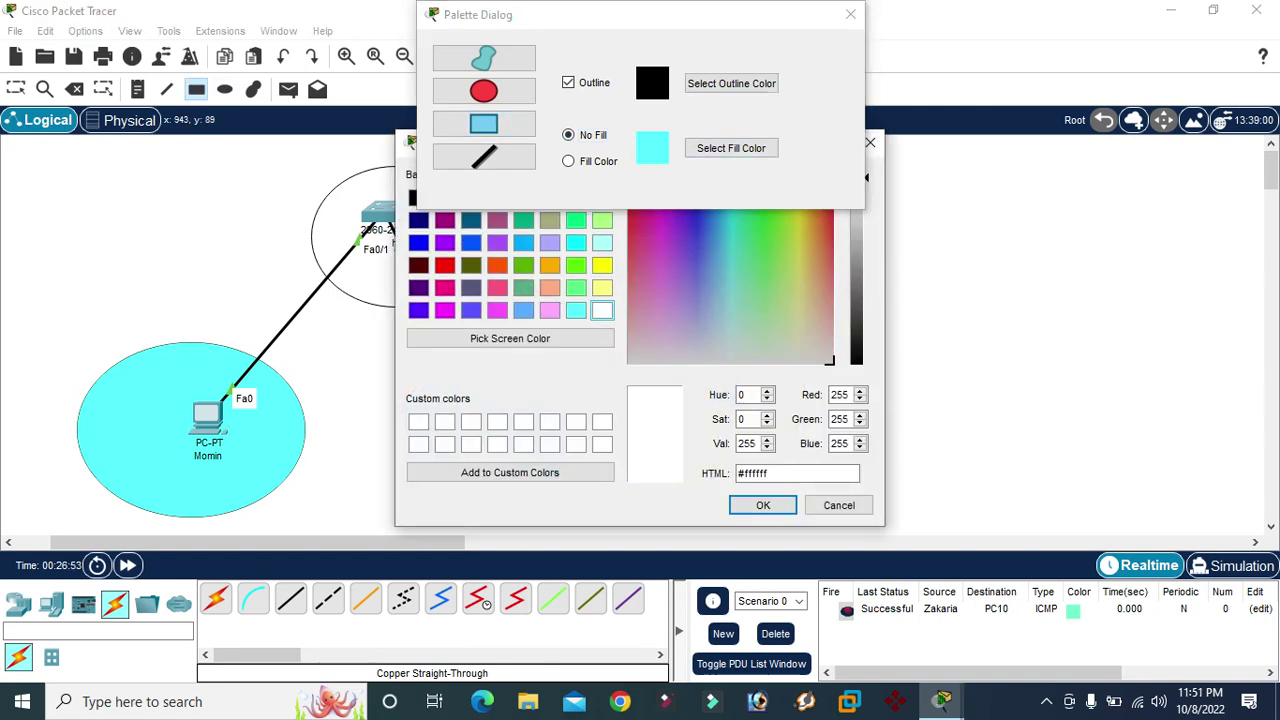
{"action": "left_click", "coordinate": [602, 265]}
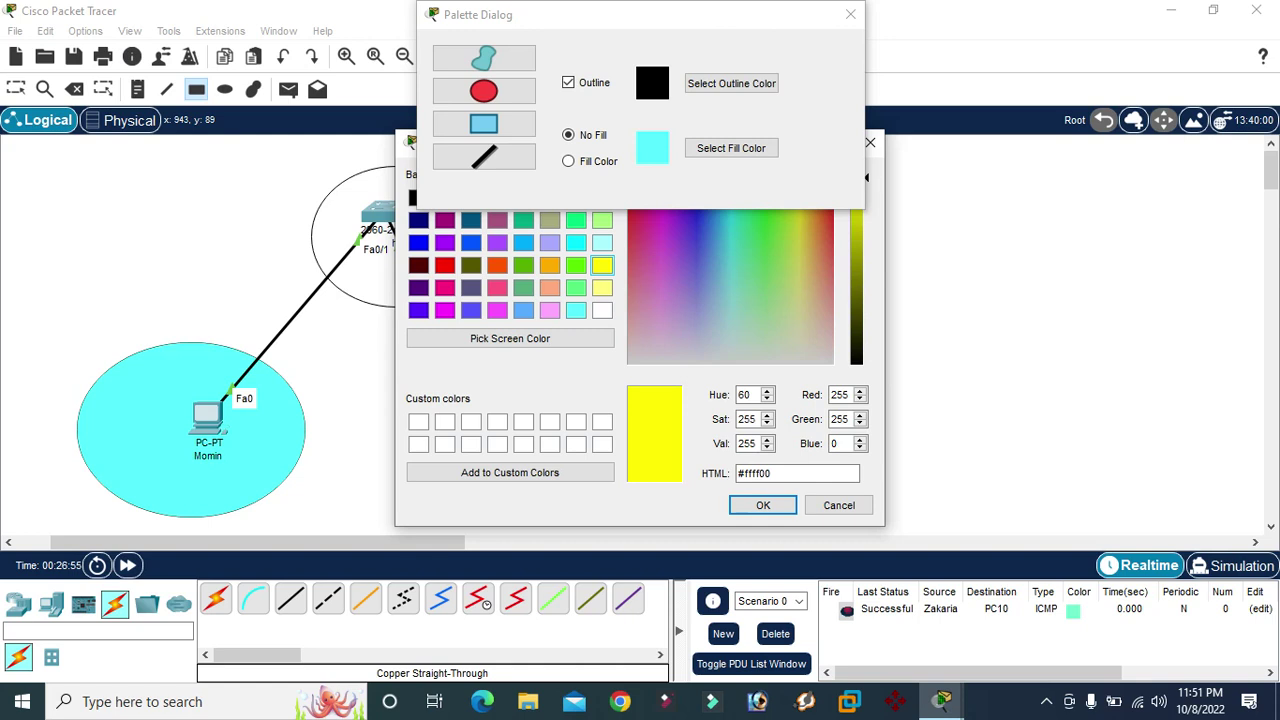
{"action": "left_click", "coordinate": [763, 505]}
{"action": "left_click_drag", "start_coordinate": [282, 156], "coordinate": [490, 309]}
Step: Enable fill color, draw a rectangle filled with yellow #ffff00 around the switch, and close the shape palette
{"action": "left_click", "coordinate": [568, 161]}
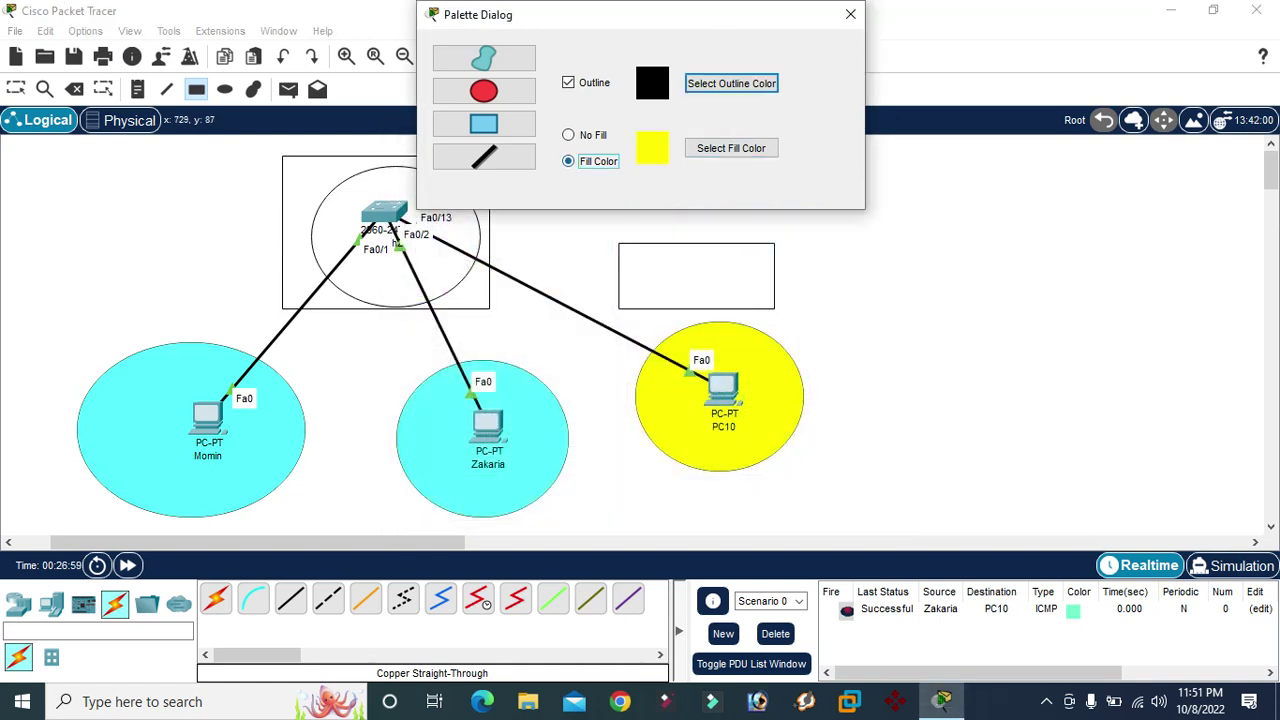
{"action": "left_click", "coordinate": [731, 148]}
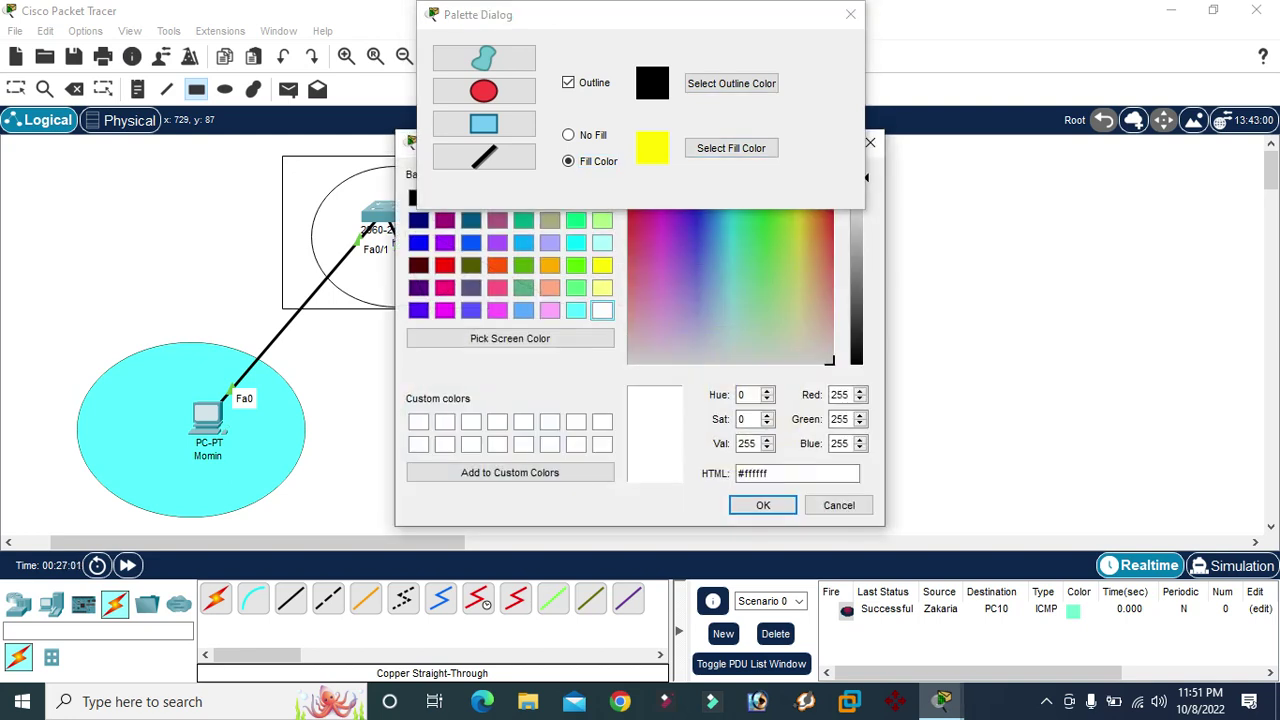
{"action": "left_click", "coordinate": [602, 265]}
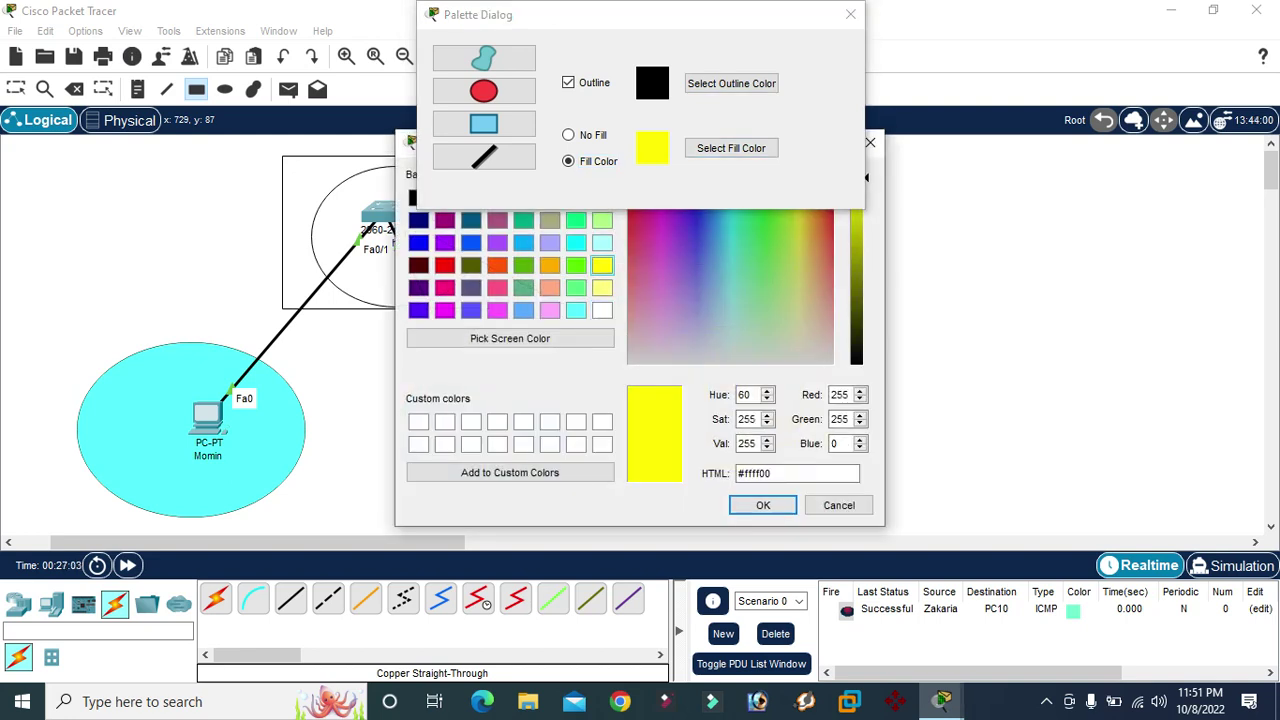
{"action": "left_click", "coordinate": [763, 505]}
{"action": "left_click_drag", "start_coordinate": [283, 157], "coordinate": [491, 308]}
{"action": "left_click", "coordinate": [1003, 275]}
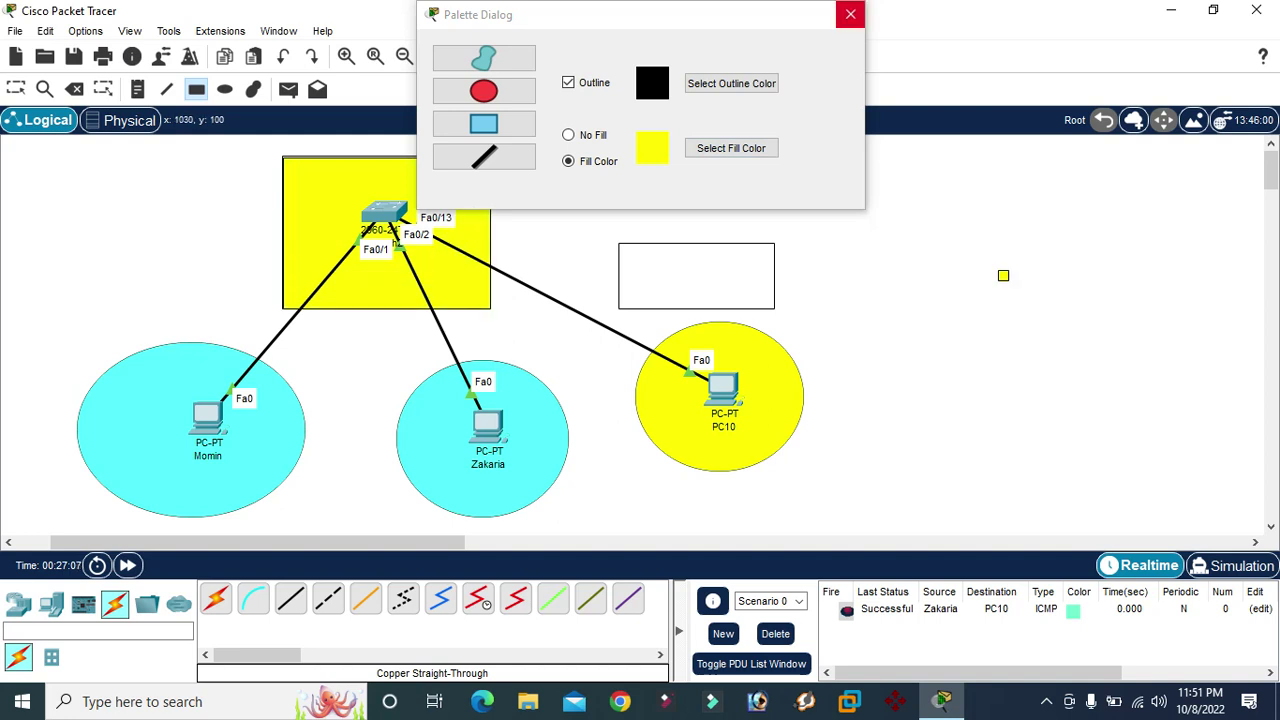
{"action": "left_click", "coordinate": [850, 14]}
{"action": "key", "text": "Escape"}
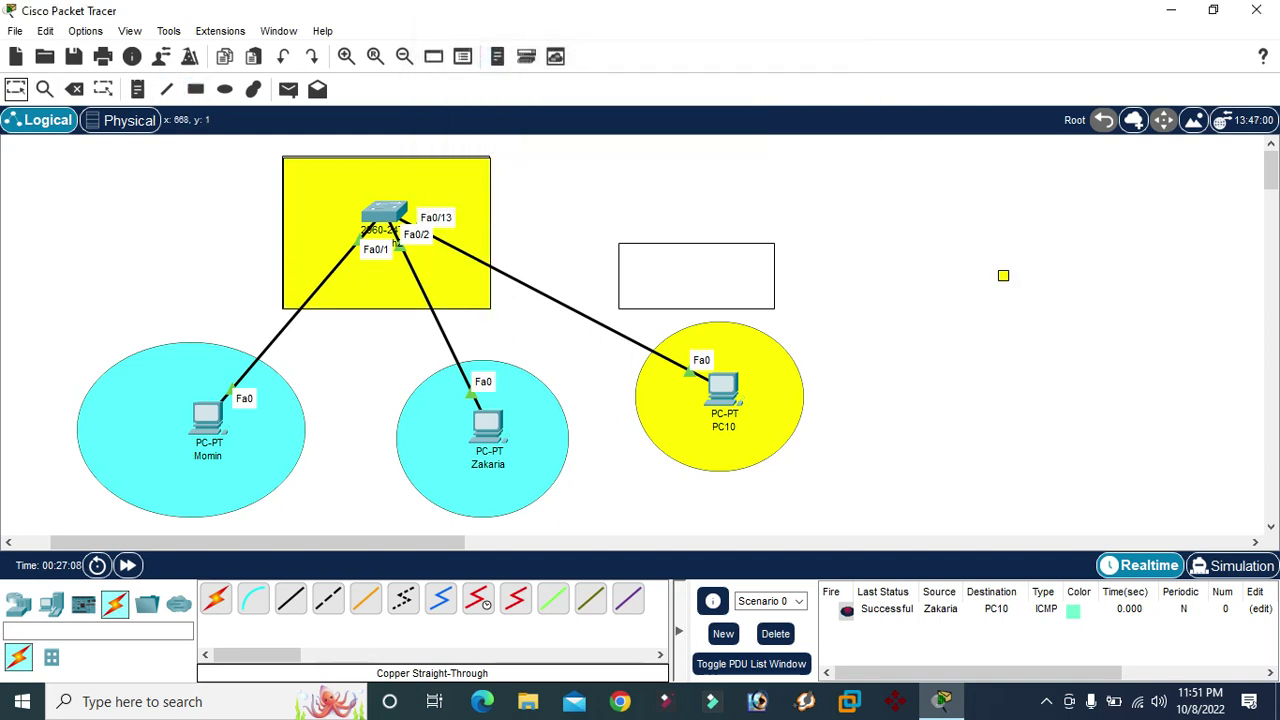